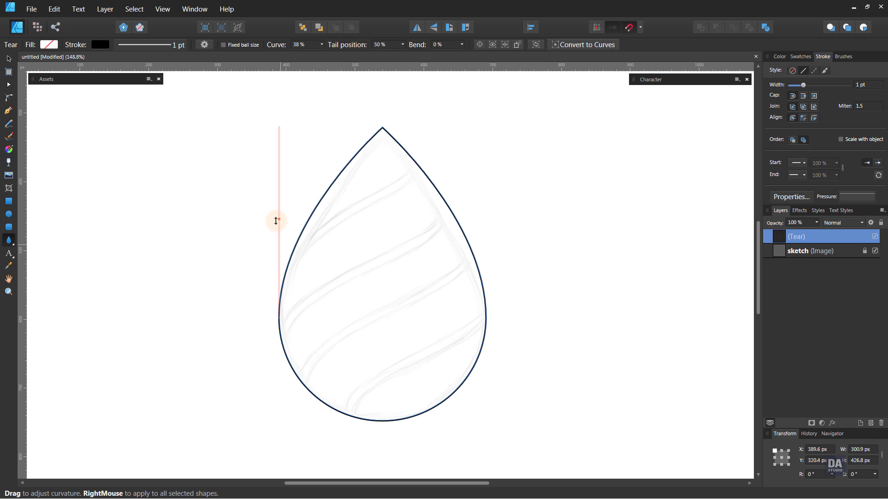
# Set the tear shape's curve to 49% so its outline follows the sketch, and deselect it
pyautogui.moveTo(276, 221); pyautogui.dragTo(277, 225)
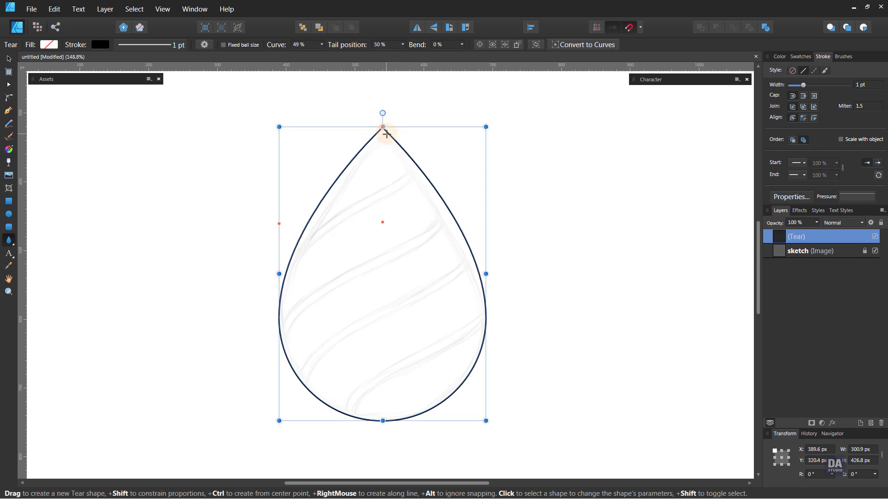
pyautogui.moveTo(383, 127); pyautogui.dragTo(383, 128)
pyautogui.click(529, 244)
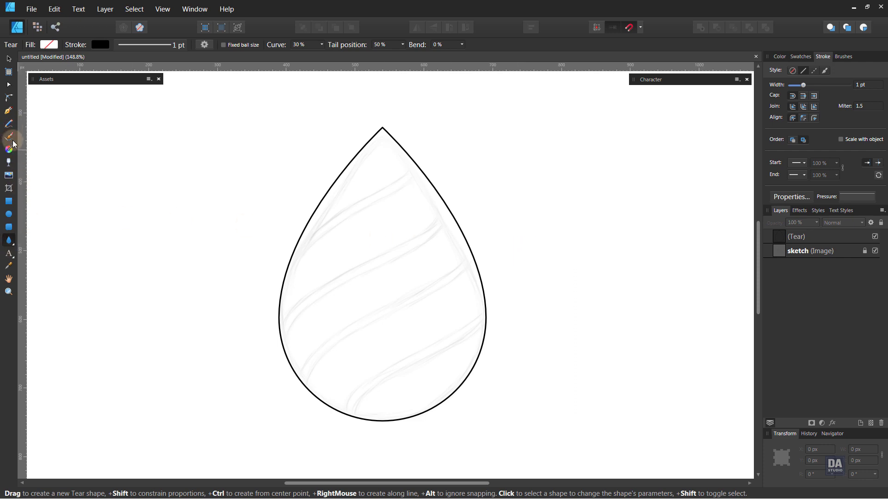
# Draw a Pen curve across the drop's upper part and bend it into an S along the topmost sketched stripe
pyautogui.click(9, 115)
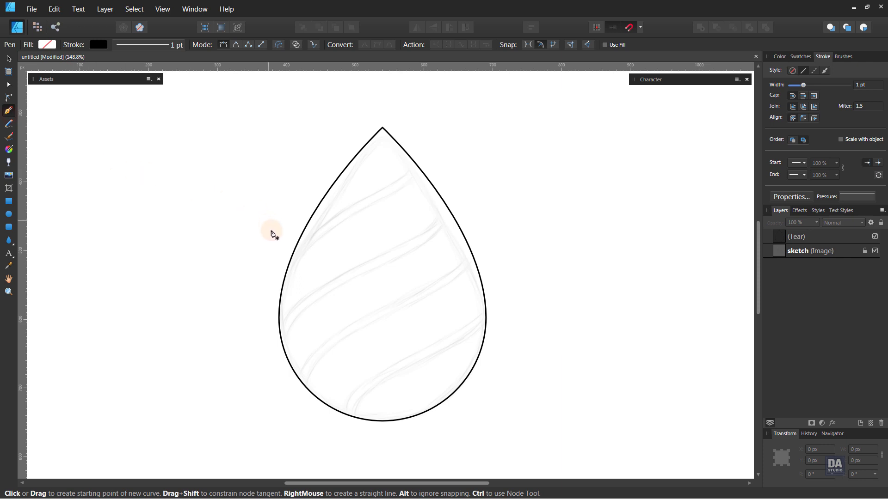
pyautogui.click(284, 265)
pyautogui.click(432, 154)
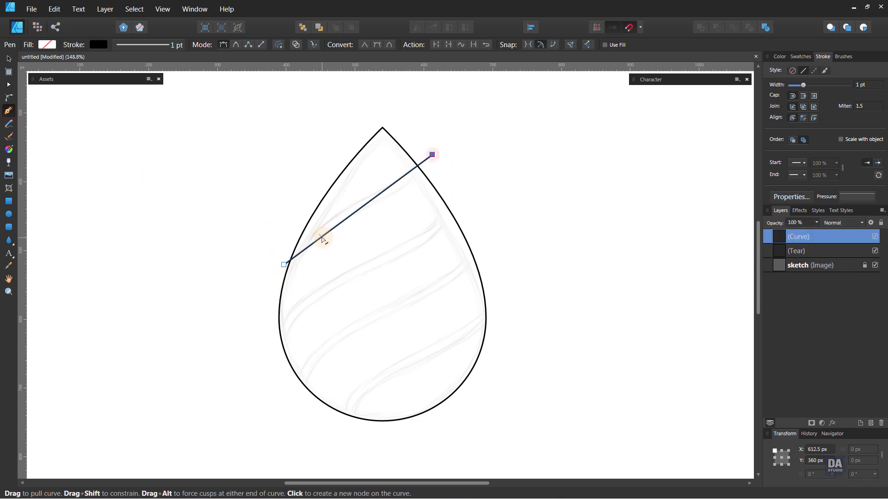
pyautogui.moveTo(321, 240); pyautogui.dragTo(316, 229)
pyautogui.moveTo(377, 184); pyautogui.dragTo(415, 193)
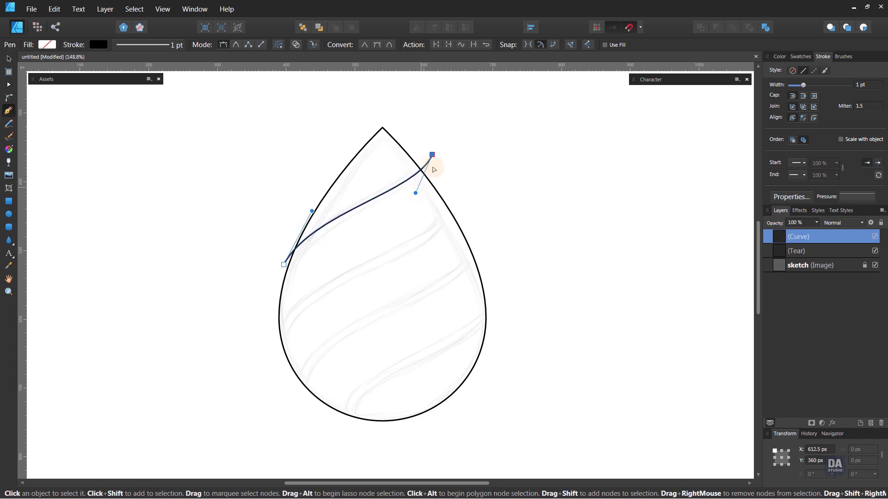
# Refine the first stripe curve's end nodes and handles so both ends cross just beyond the drop's outline
pyautogui.moveTo(432, 154); pyautogui.dragTo(424, 146)
pyautogui.moveTo(408, 184); pyautogui.dragTo(418, 192)
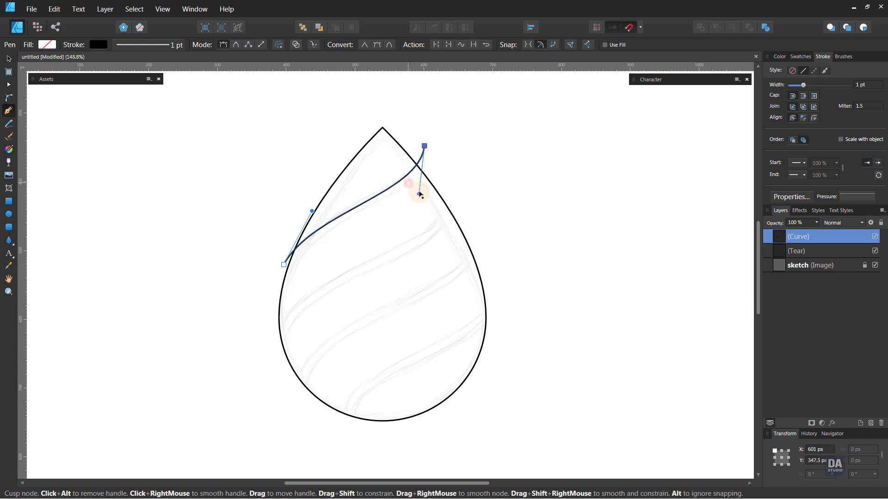
pyautogui.moveTo(312, 211); pyautogui.dragTo(311, 207)
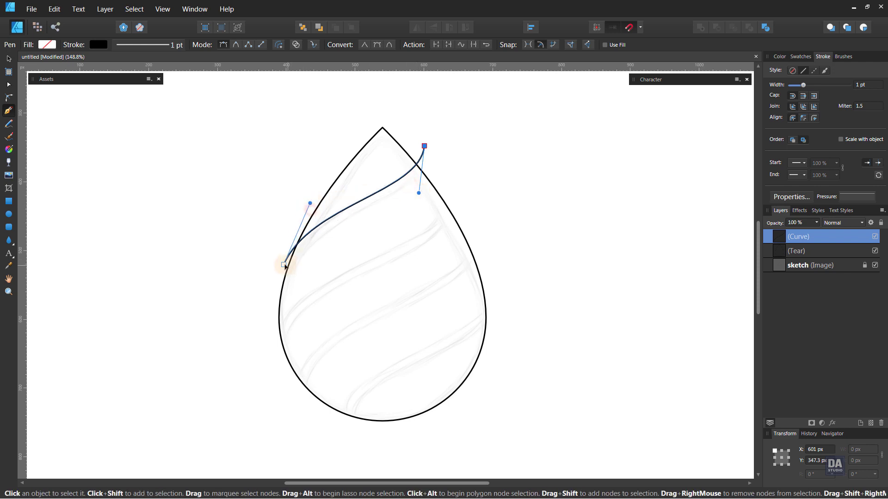
pyautogui.moveTo(283, 264); pyautogui.dragTo(285, 266)
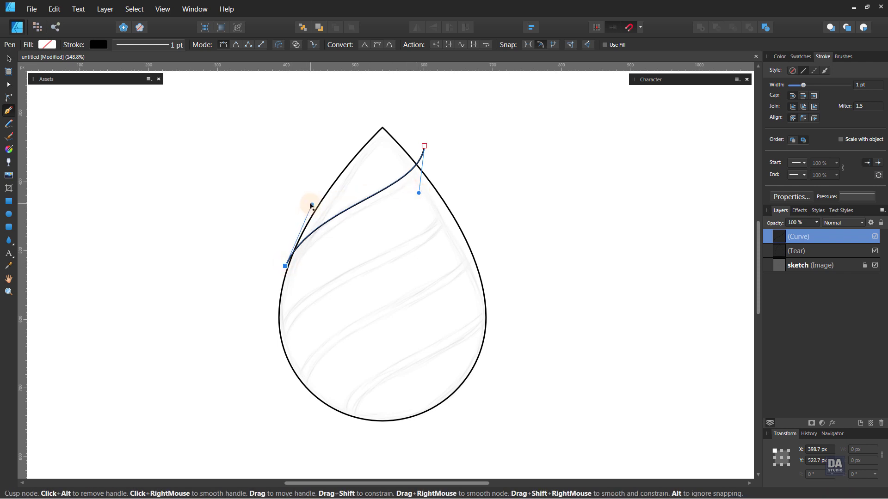
pyautogui.moveTo(309, 204); pyautogui.dragTo(309, 202)
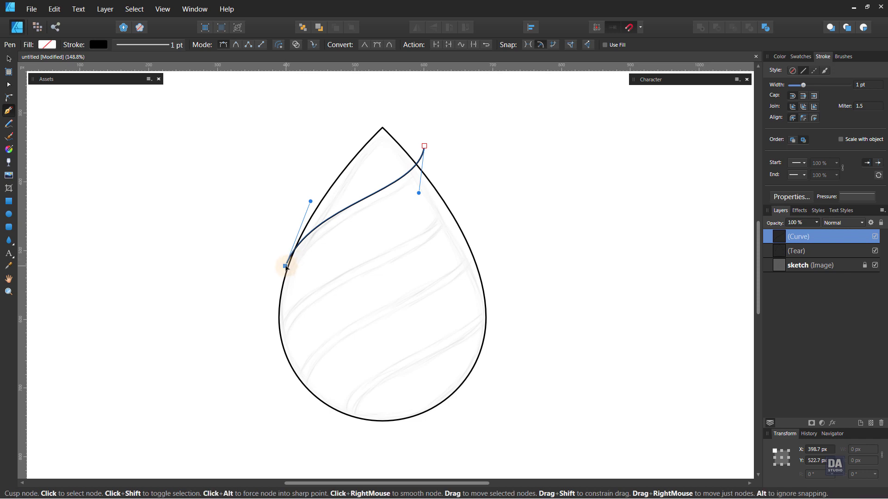
# Close the first stripe curve through a node above the drop's tip, bowing its left edge outside the outline
pyautogui.click(285, 266)
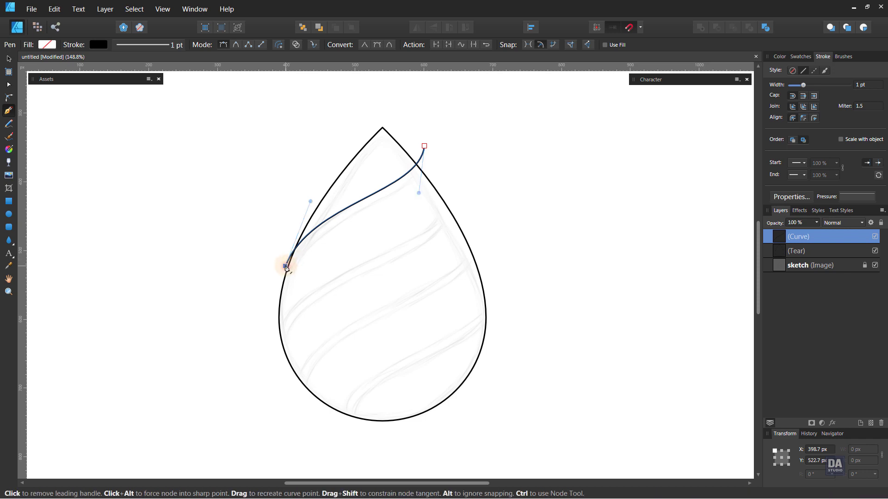
pyautogui.click(374, 106)
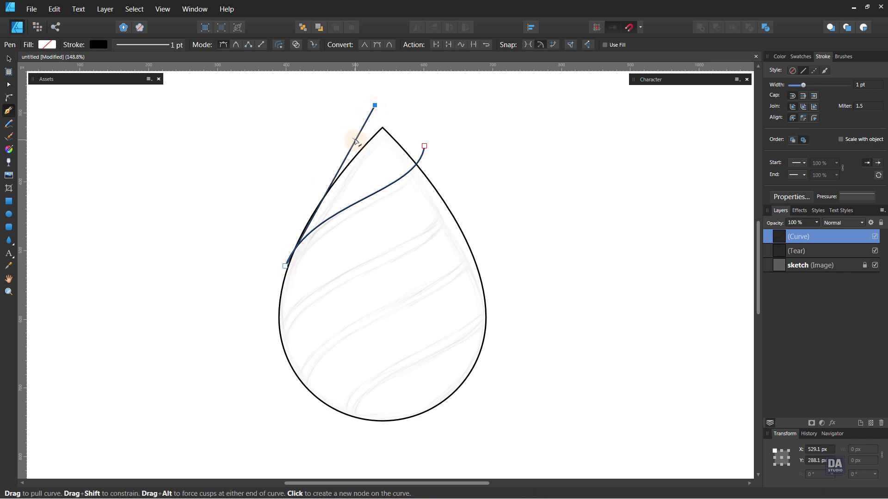
pyautogui.moveTo(355, 141); pyautogui.dragTo(337, 130)
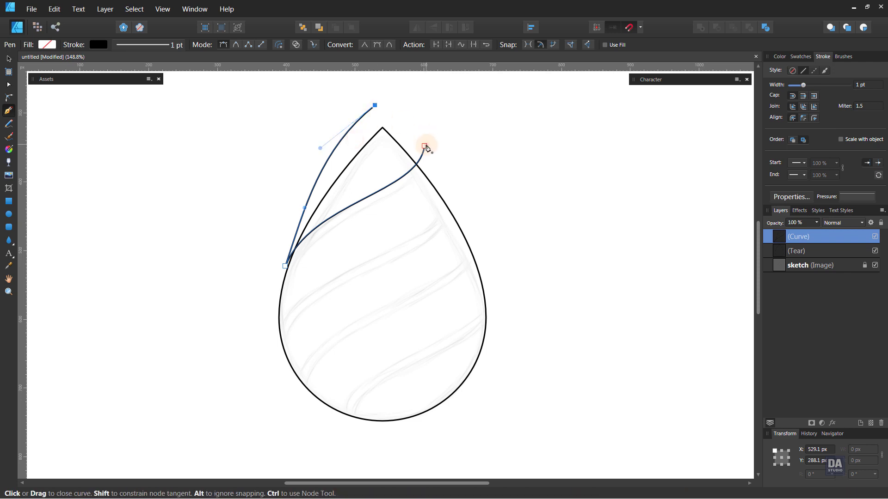
pyautogui.keyDown('ctrl'); pyautogui.click(490, 188); pyautogui.keyUp('ctrl')
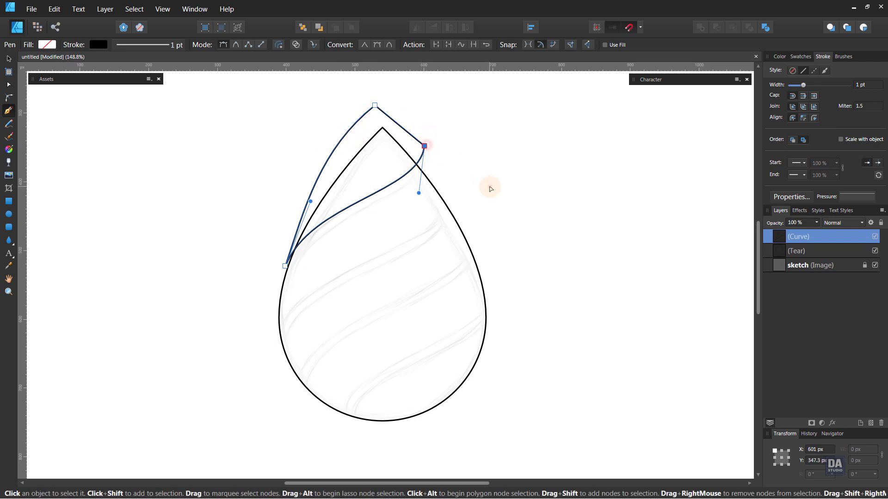
# Draw a second Pen curve just below the first stripe line and bend its left part along the sketch
pyautogui.click(274, 299)
pyautogui.click(433, 167)
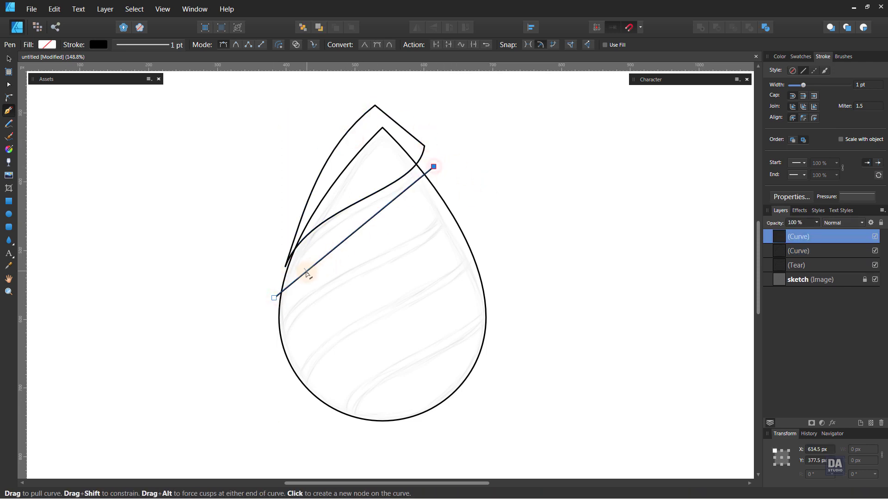
pyautogui.moveTo(305, 274); pyautogui.dragTo(291, 265)
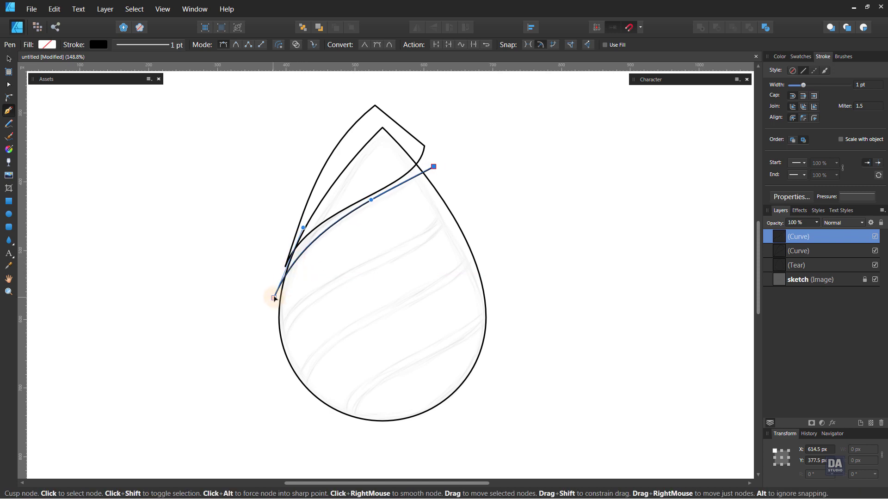
pyautogui.moveTo(274, 298); pyautogui.dragTo(279, 293)
pyautogui.moveTo(308, 225); pyautogui.dragTo(299, 222)
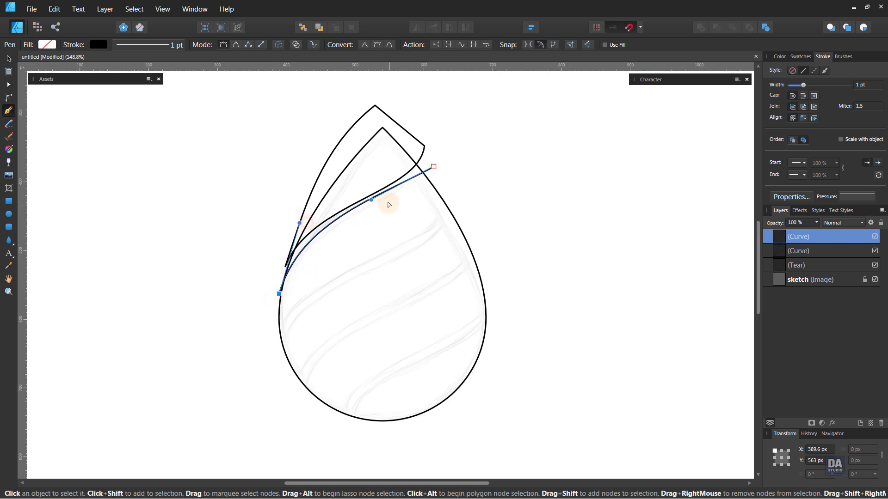
# Reshape the second curve's right end and handles into an S running parallel to the first stripe line
pyautogui.moveTo(372, 199); pyautogui.dragTo(392, 213)
pyautogui.moveTo(433, 167); pyautogui.dragTo(424, 160)
pyautogui.moveTo(384, 205); pyautogui.dragTo(422, 206)
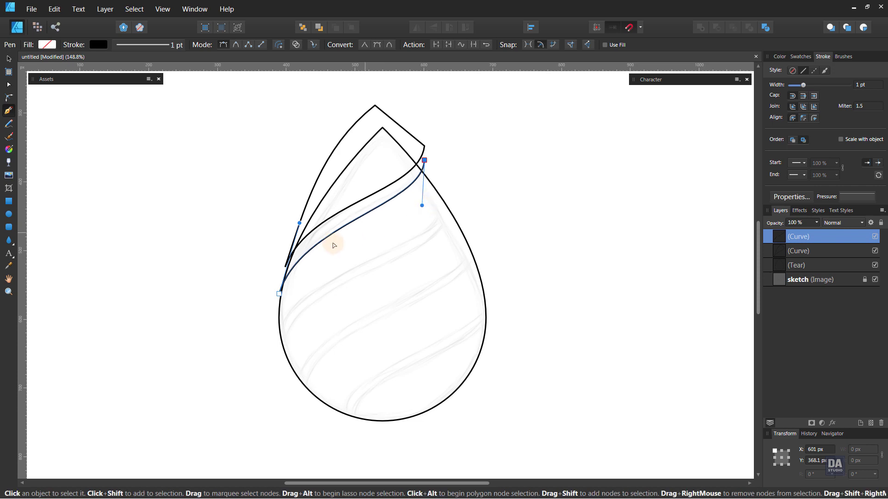
pyautogui.moveTo(299, 224); pyautogui.dragTo(297, 218)
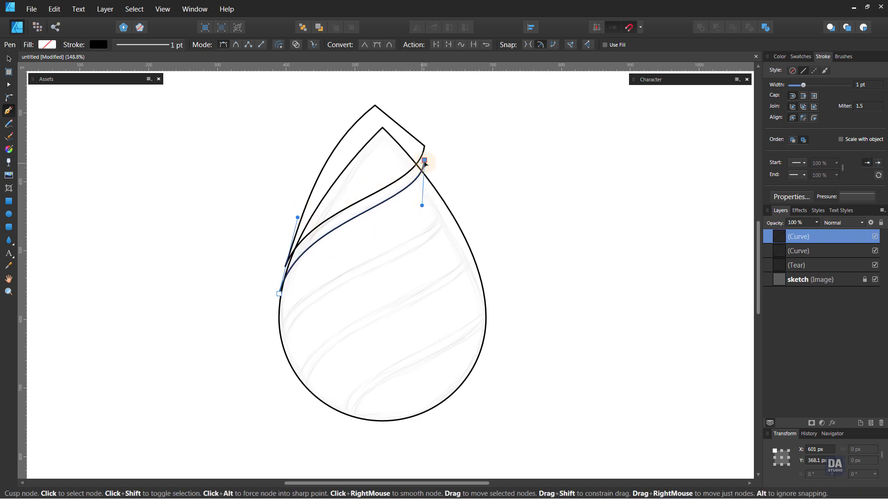
# Close the second curve around the outside of the drop's tip and clip both curves inside the tear shape
pyautogui.click(376, 106)
pyautogui.click(285, 218)
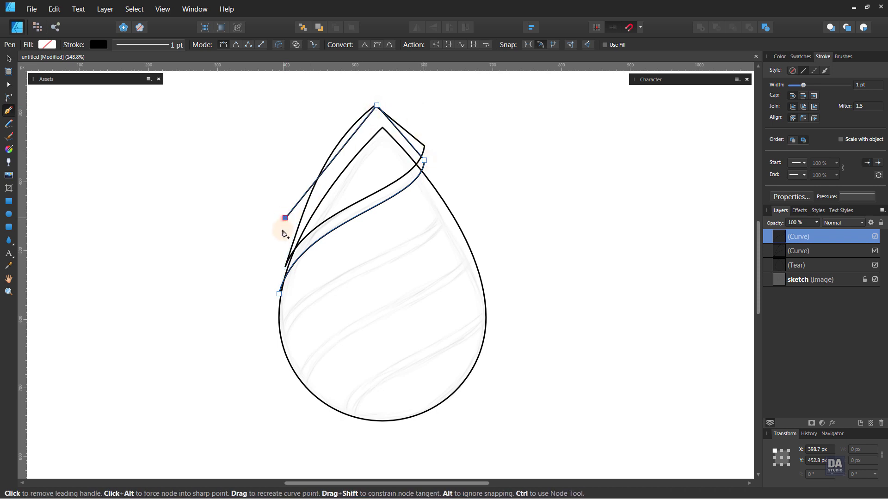
pyautogui.click(278, 293)
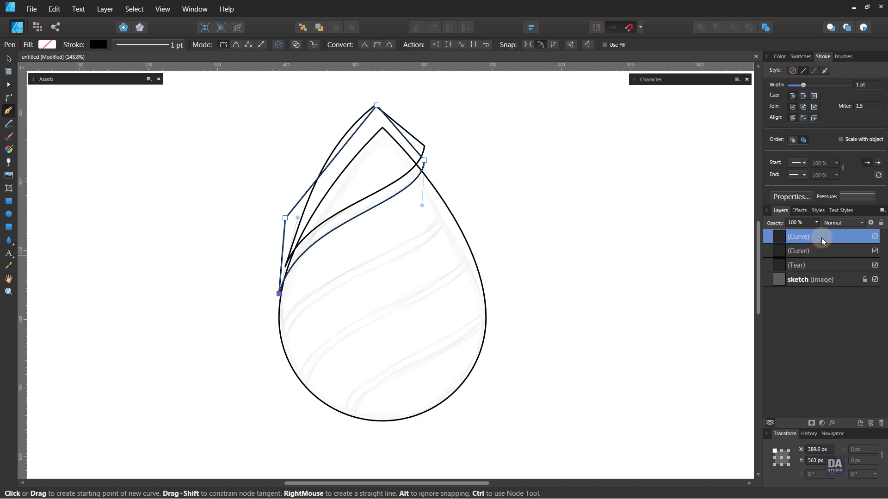
pyautogui.keyDown('shift'); pyautogui.click(821, 250); pyautogui.keyUp('shift')
pyautogui.moveTo(821, 250); pyautogui.dragTo(820, 270)
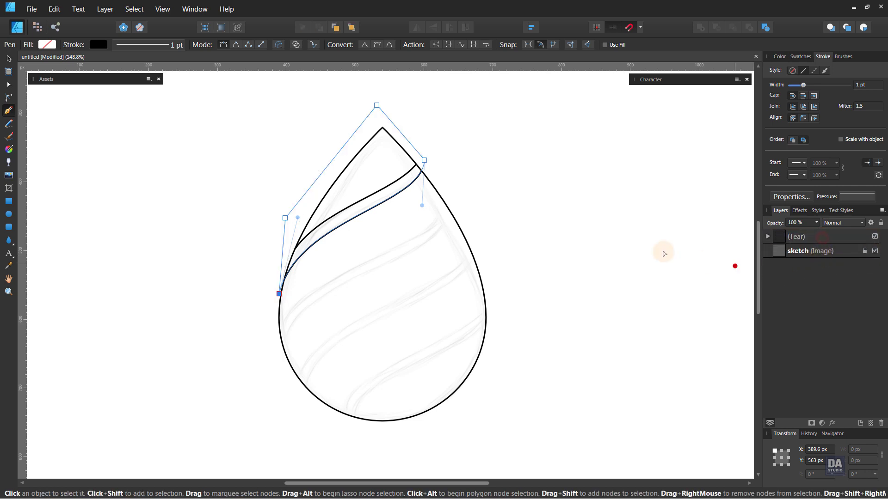
pyautogui.click(561, 205)
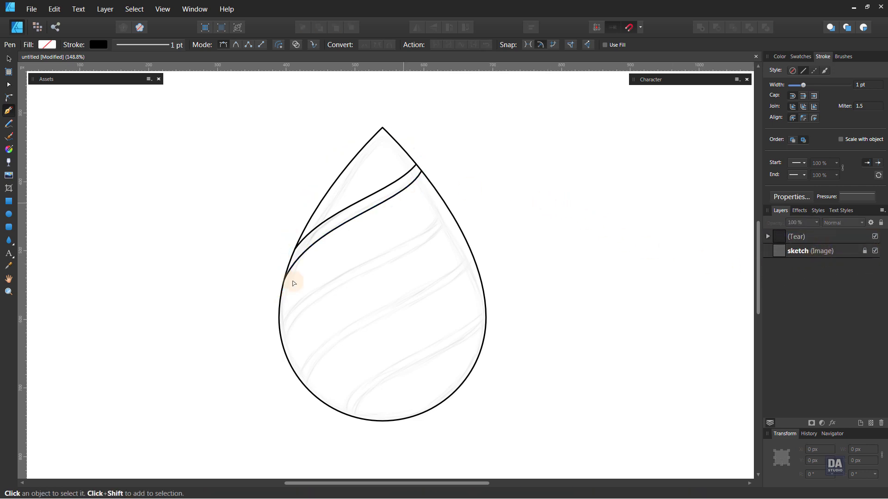
# Draw a third Pen curve across the middle of the drop and bend it into an S beneath the second sketched stripe
pyautogui.click(285, 368)
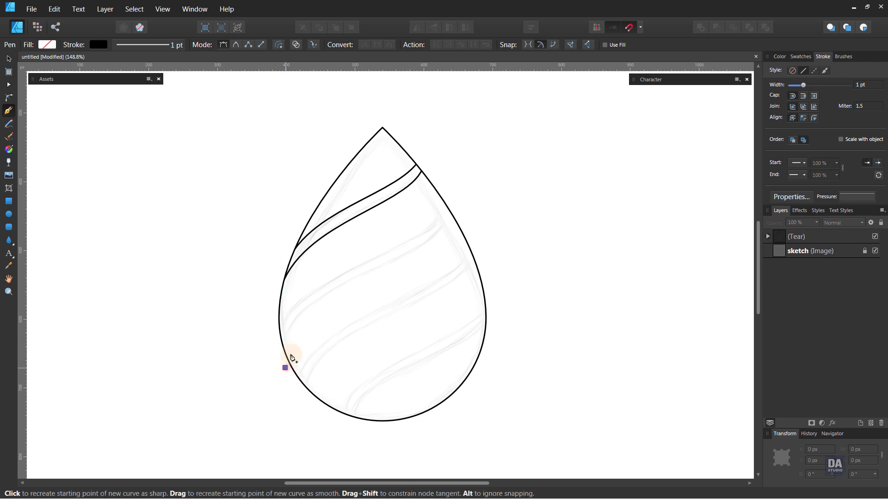
pyautogui.click(463, 209)
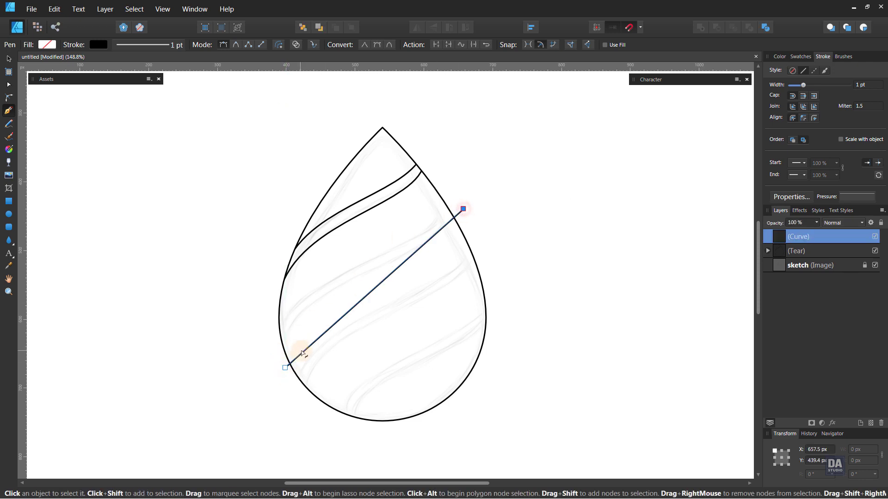
pyautogui.moveTo(300, 356); pyautogui.dragTo(272, 333)
pyautogui.click(285, 368)
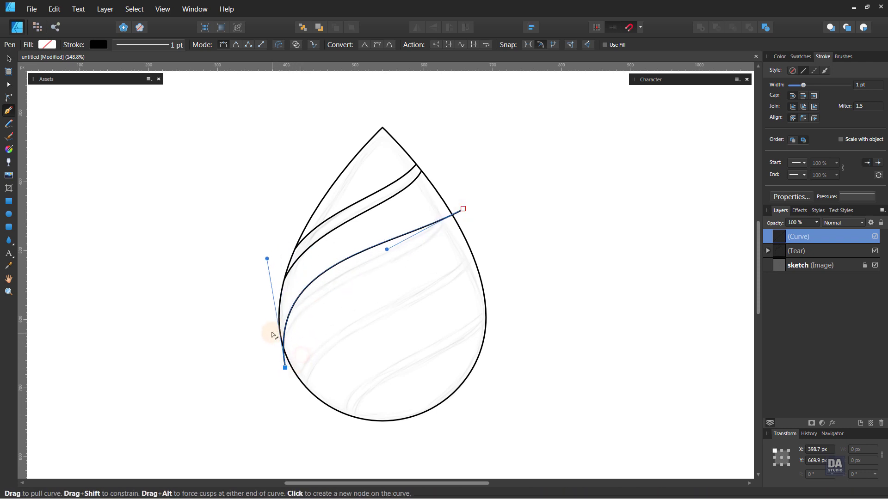
pyautogui.moveTo(387, 249); pyautogui.dragTo(474, 289)
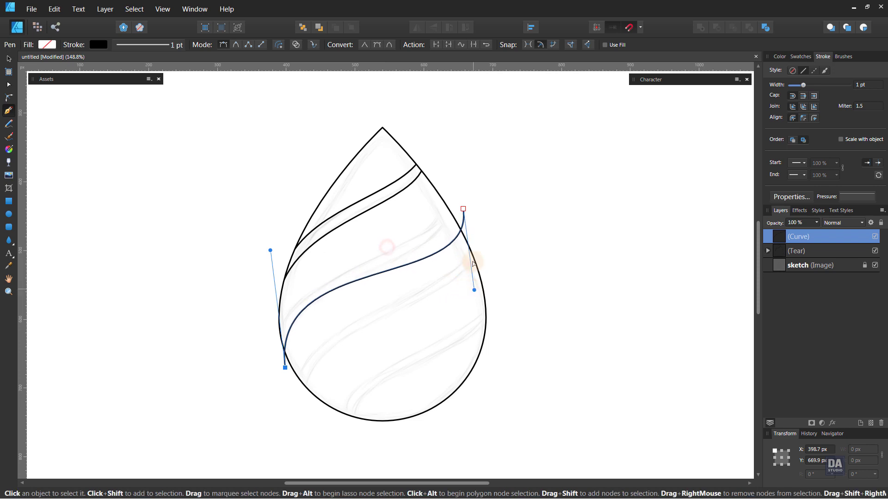
# Fine-tune the third curve's right end node and both handles to smooth its S-bend across the drop
pyautogui.moveTo(462, 208); pyautogui.dragTo(453, 200)
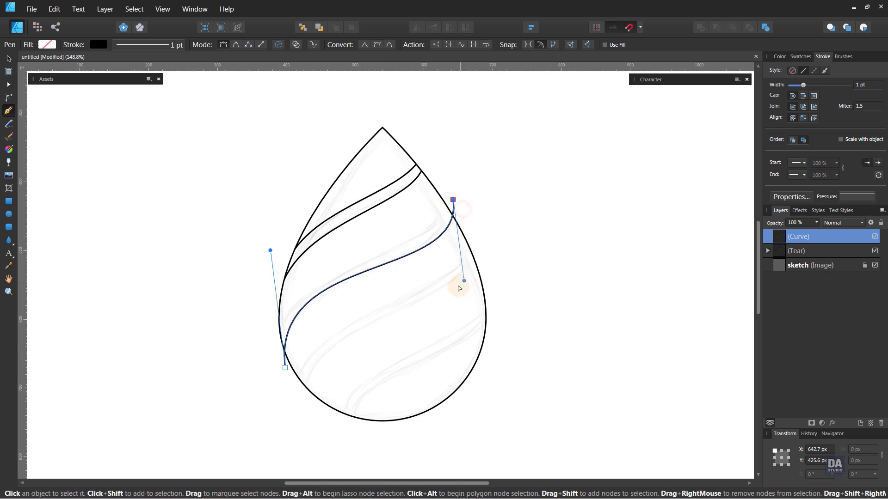
pyautogui.moveTo(464, 283); pyautogui.dragTo(471, 280)
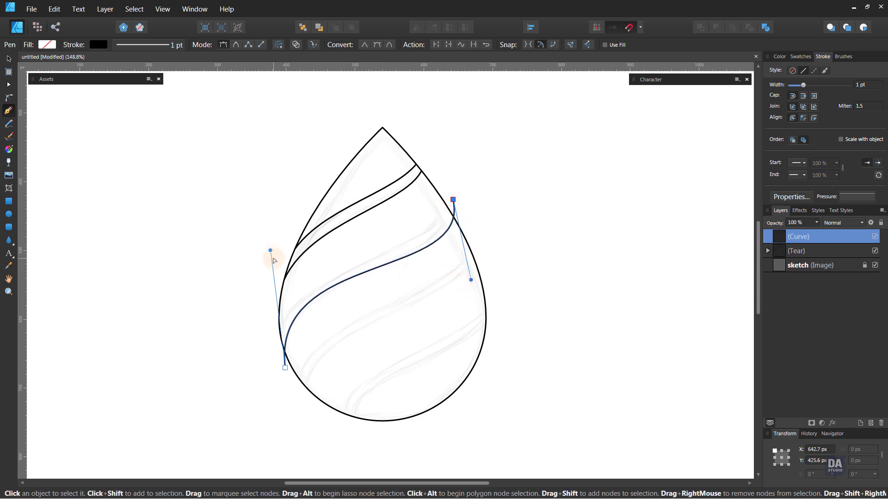
pyautogui.moveTo(270, 251); pyautogui.dragTo(263, 268)
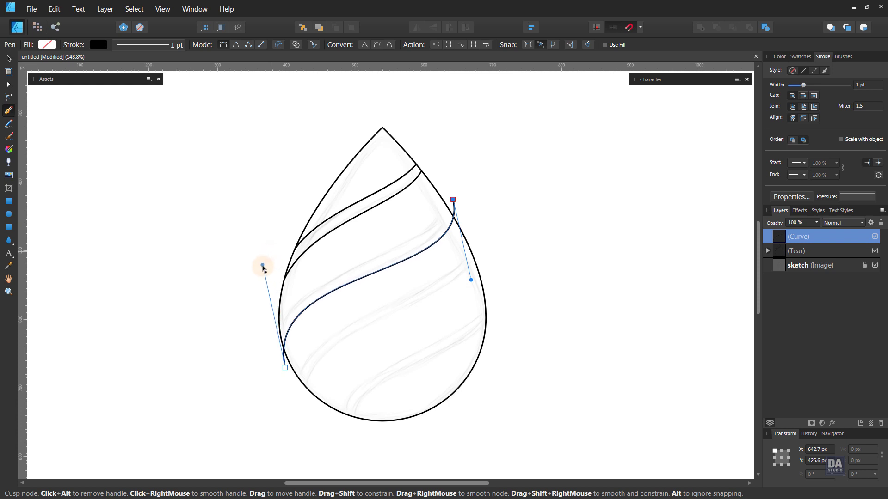
pyautogui.moveTo(471, 280); pyautogui.dragTo(470, 275)
pyautogui.moveTo(453, 199); pyautogui.dragTo(449, 196)
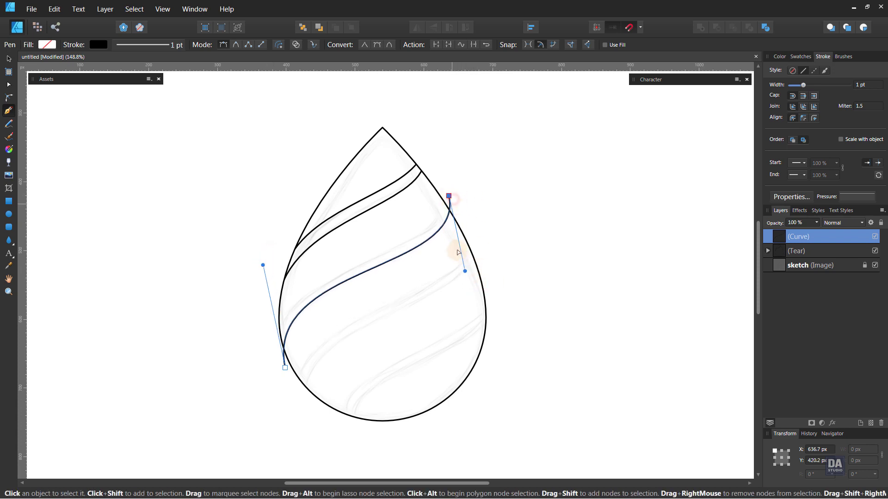
pyautogui.moveTo(464, 271); pyautogui.dragTo(466, 270)
pyautogui.moveTo(263, 265); pyautogui.dragTo(259, 274)
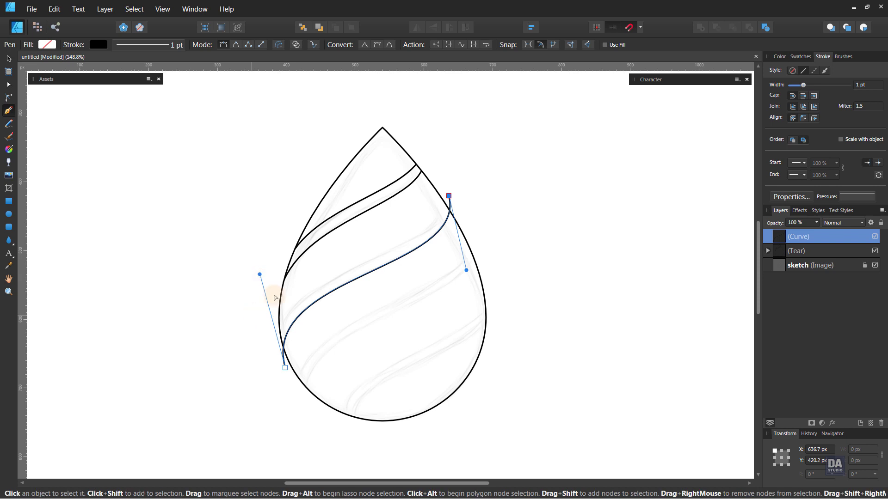
# Close the third curve around the drop's tip with edges bowed outside the outline, and clip it inside the tear shape
pyautogui.click(448, 196)
pyautogui.moveTo(378, 105); pyautogui.dragTo(339, 85)
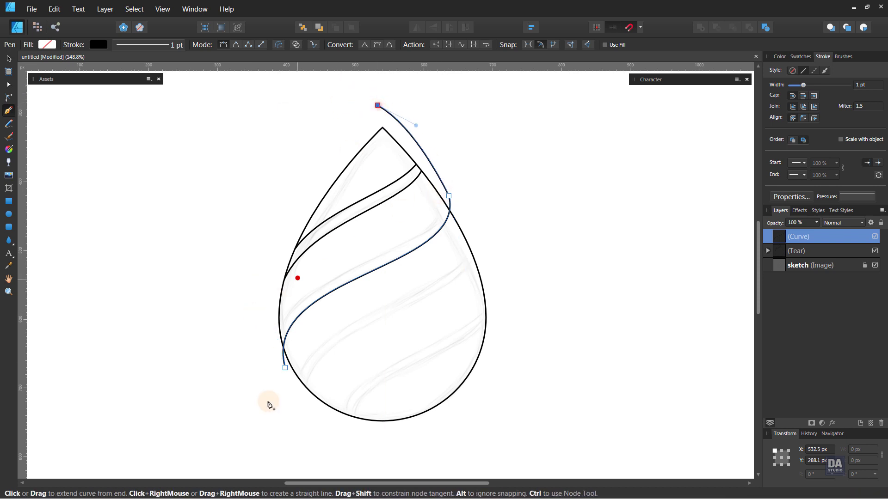
pyautogui.click(284, 368)
pyautogui.moveTo(316, 286); pyautogui.dragTo(258, 273)
pyautogui.doubleClick(816, 237)
pyautogui.click(602, 280)
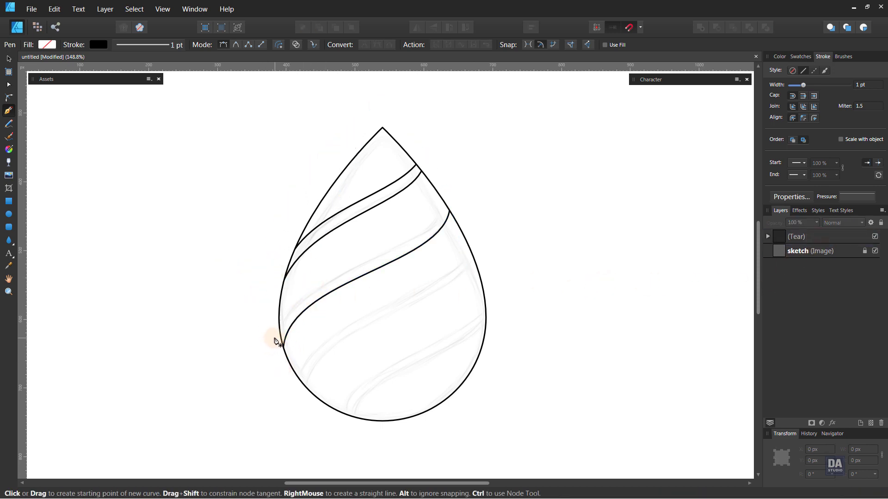
# Draw a fourth Pen curve across the drop just above the third one and bend it into a matching S
pyautogui.click(276, 339)
pyautogui.click(448, 228)
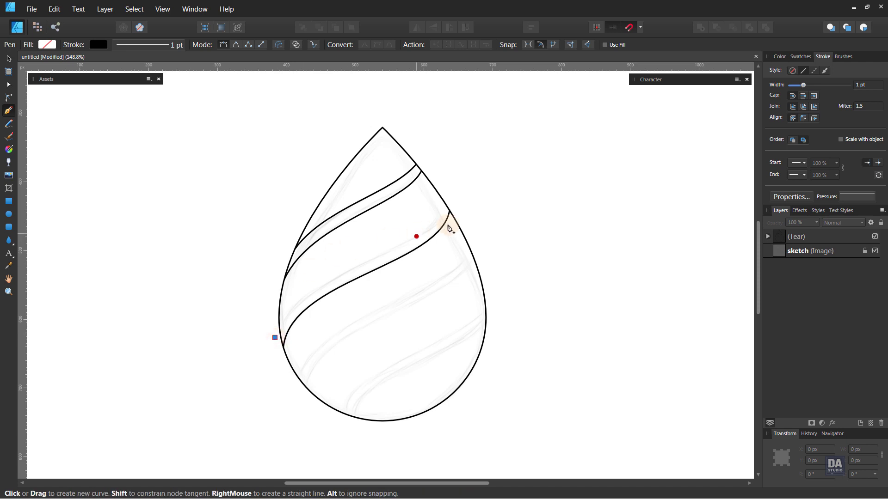
pyautogui.click(445, 190)
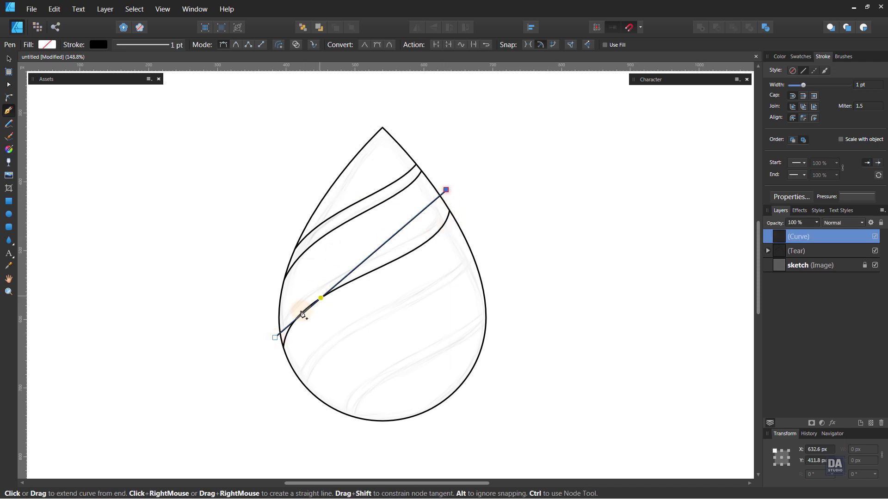
pyautogui.moveTo(302, 315); pyautogui.dragTo(373, 227)
pyautogui.moveTo(453, 273); pyautogui.dragTo(461, 257)
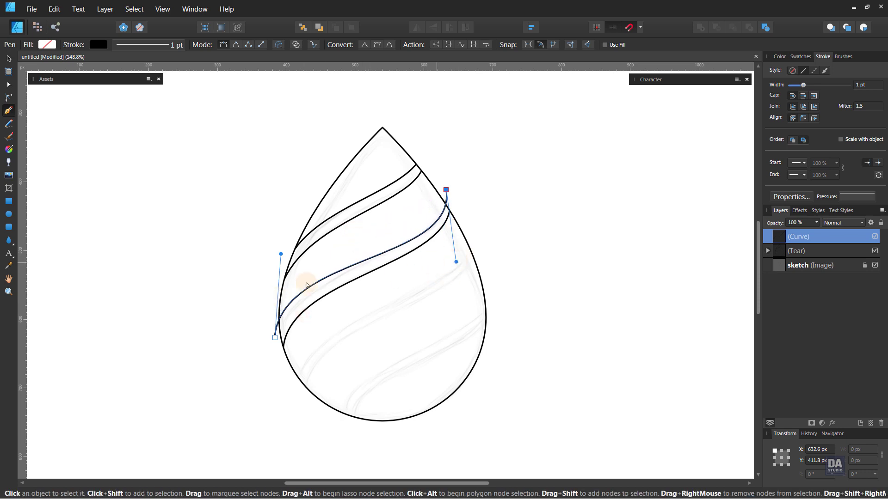
# Fine-tune the fourth curve's end nodes and handles so it runs evenly alongside the third curve
pyautogui.moveTo(275, 338); pyautogui.dragTo(278, 343)
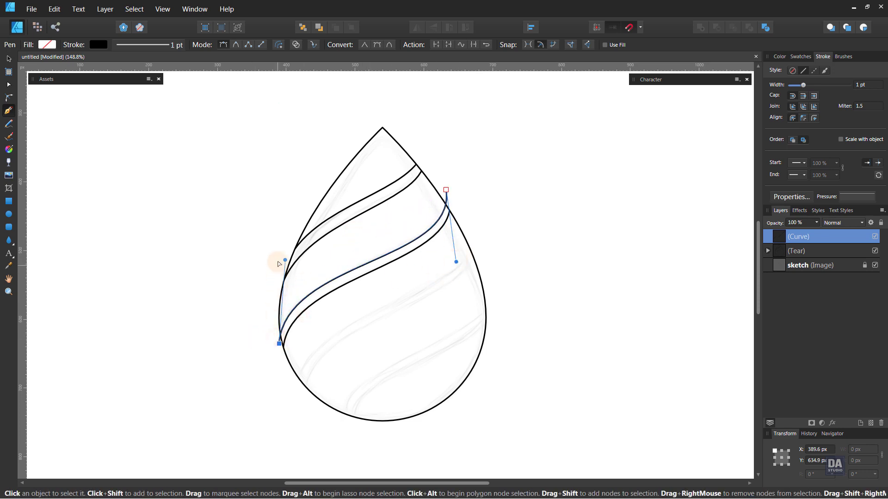
pyautogui.moveTo(284, 262); pyautogui.dragTo(277, 263)
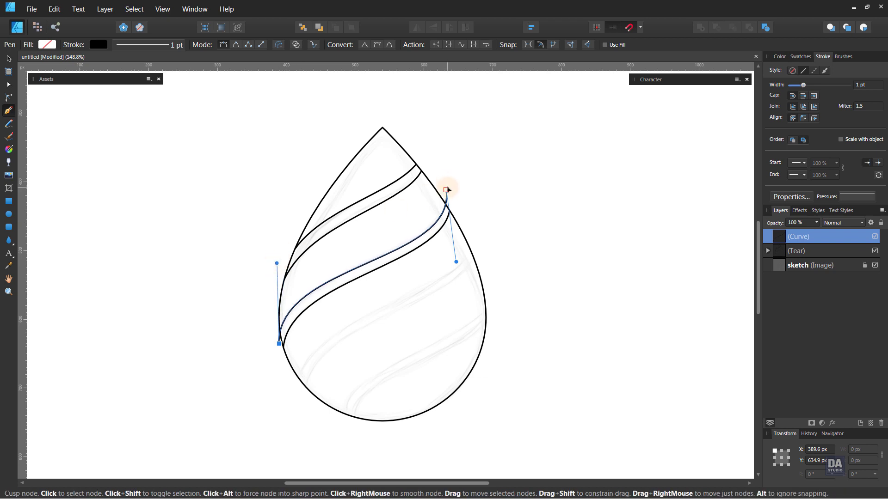
pyautogui.moveTo(446, 189); pyautogui.dragTo(446, 185)
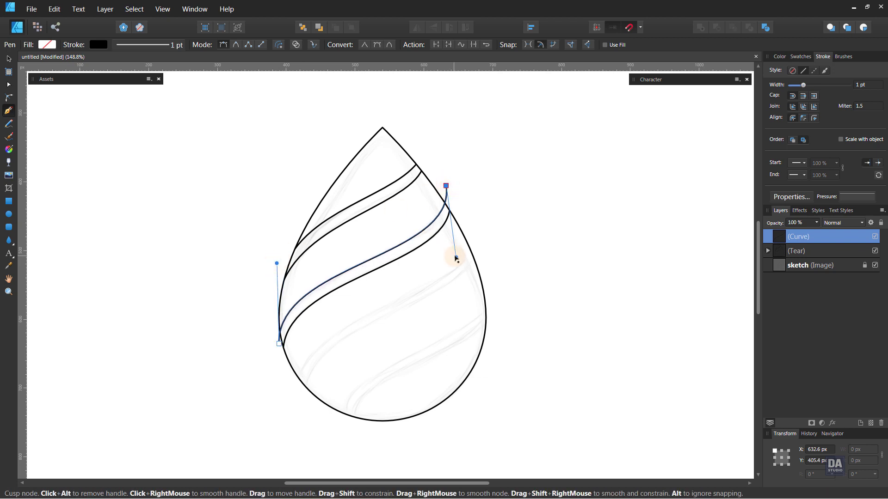
pyautogui.moveTo(456, 257); pyautogui.dragTo(455, 260)
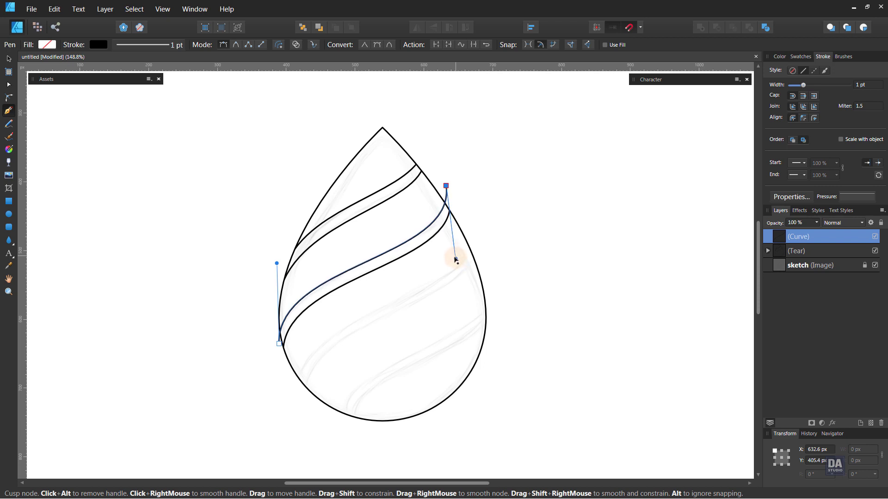
pyautogui.click(445, 185)
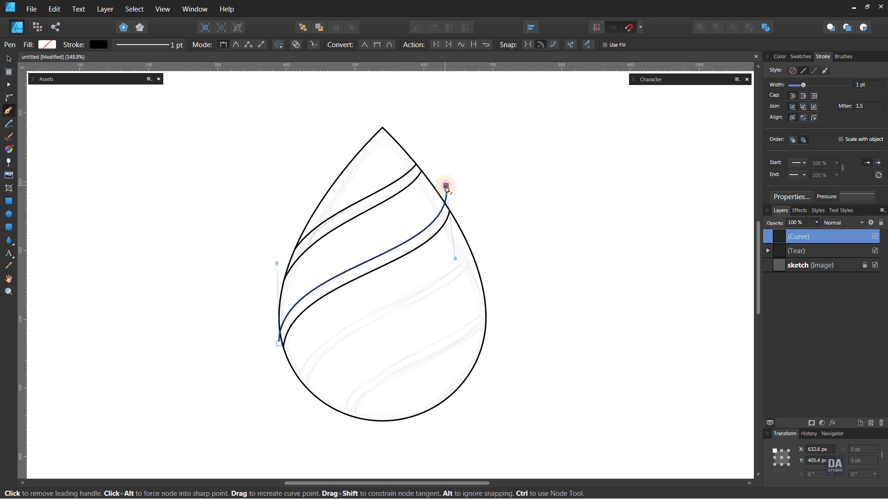
# Close the fourth curve around the drop's tip with edges bowed outside the outline, and clip it inside the tear shape
pyautogui.click(446, 186)
pyautogui.moveTo(383, 119); pyautogui.dragTo(345, 103)
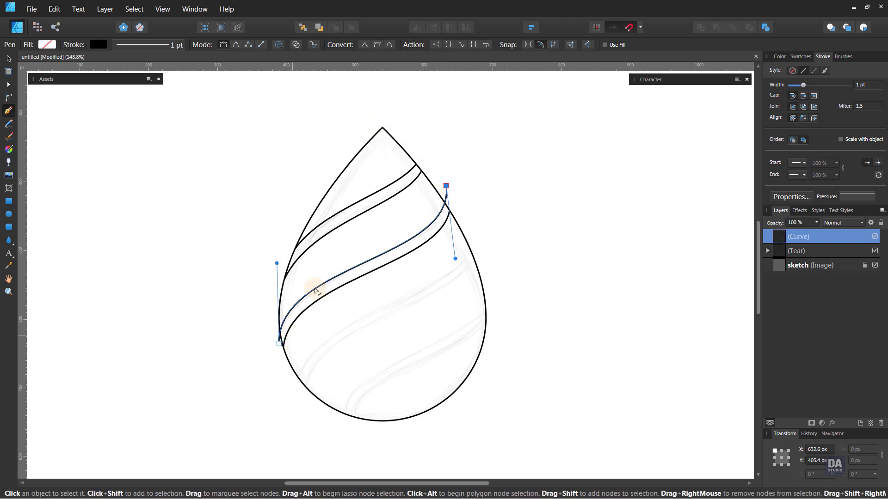
pyautogui.click(279, 343)
pyautogui.moveTo(312, 273); pyautogui.dragTo(269, 259)
pyautogui.moveTo(802, 245); pyautogui.dragTo(804, 253)
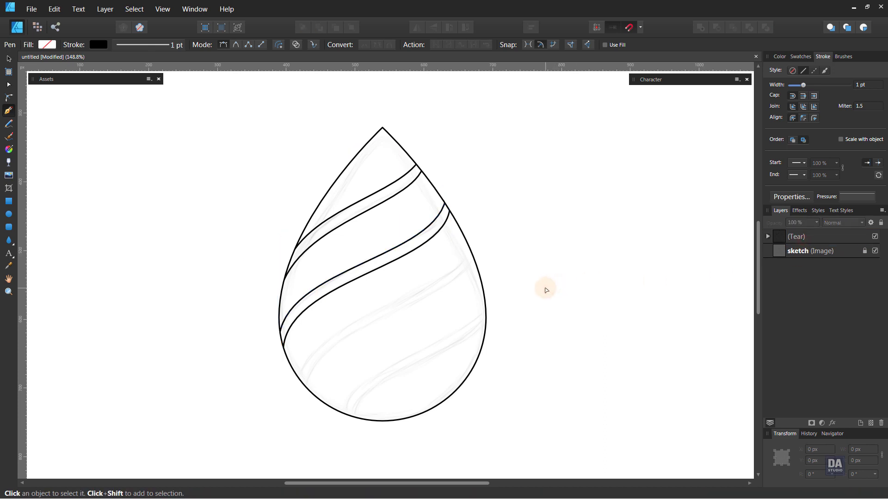
# Draw a fifth Pen curve across the lower half of the drop and bend it into an S beneath the third sketched stripe
pyautogui.click(305, 396)
pyautogui.click(485, 249)
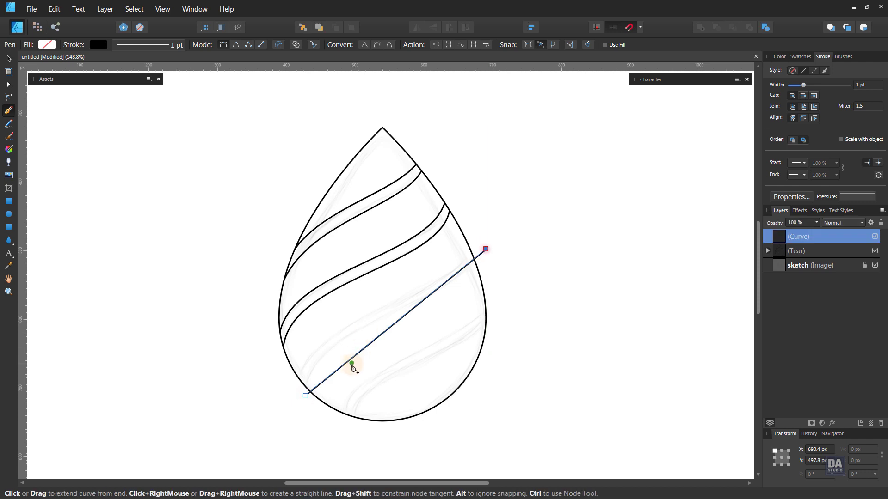
pyautogui.moveTo(333, 372); pyautogui.dragTo(310, 398)
pyautogui.moveTo(284, 327); pyautogui.dragTo(289, 344)
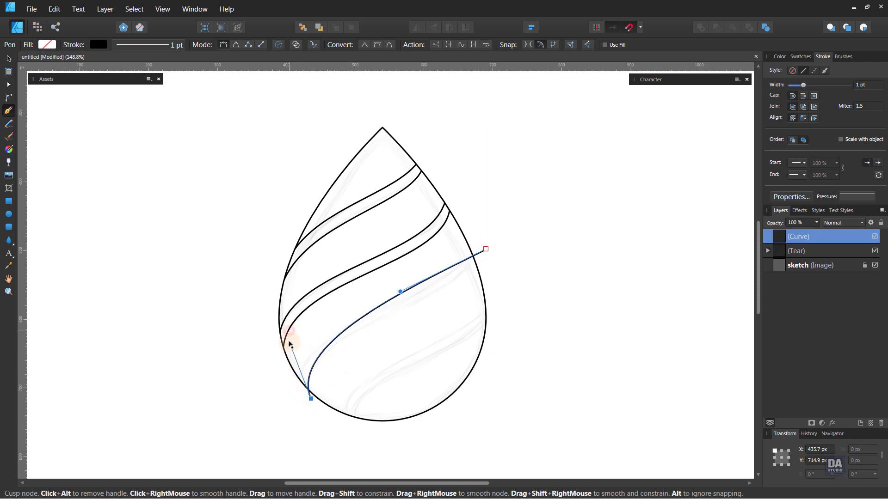
pyautogui.moveTo(399, 291); pyautogui.dragTo(472, 305)
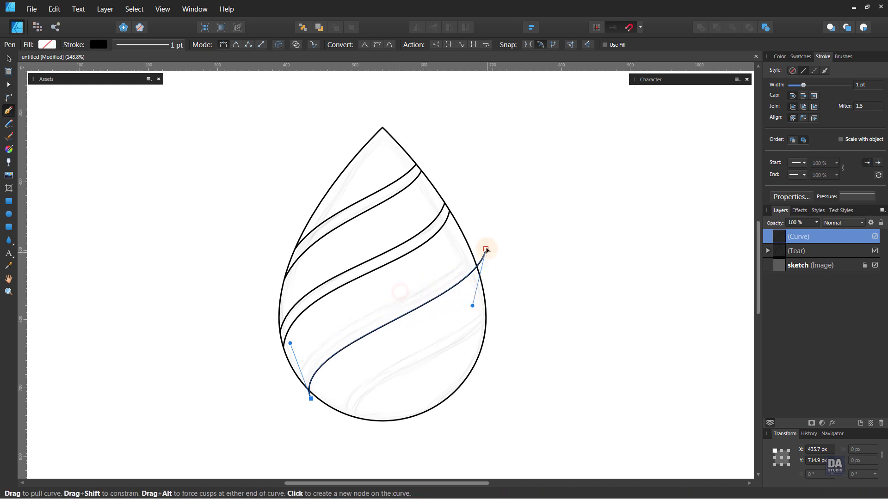
# Shift the fifth curve's right end node inward and up, and adjust both handles to smooth its S-bend
pyautogui.moveTo(486, 249); pyautogui.dragTo(480, 244)
pyautogui.moveTo(470, 307)
pyautogui.mouseDown()
pyautogui.moveTo(467, 316)
pyautogui.moveTo(477, 309)
pyautogui.mouseUp()
pyautogui.moveTo(480, 243); pyautogui.dragTo(474, 236)
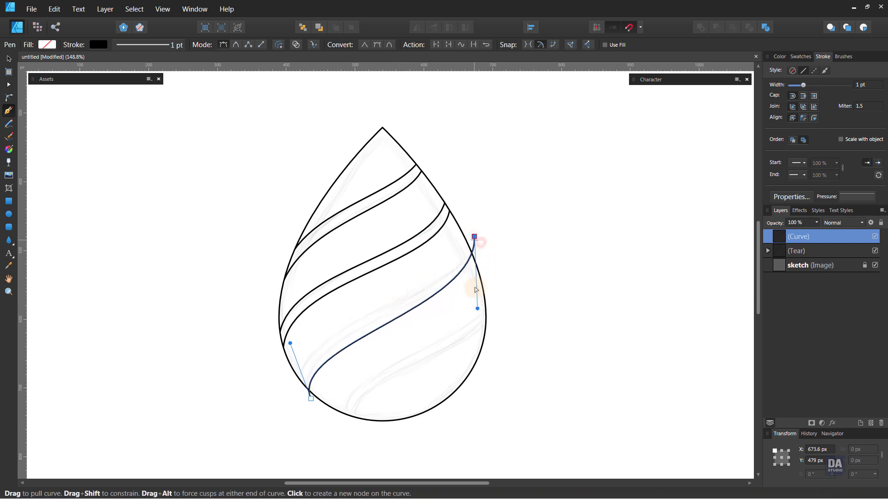
pyautogui.moveTo(477, 308); pyautogui.dragTo(485, 317)
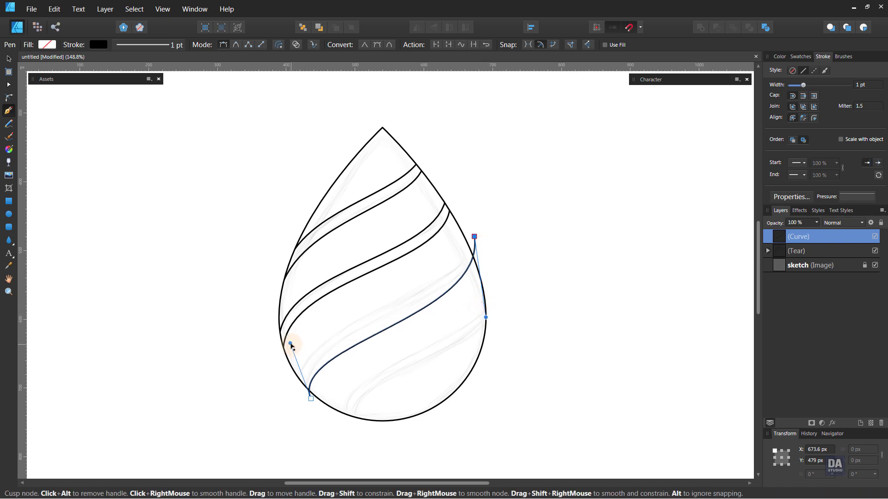
pyautogui.moveTo(291, 344)
pyautogui.mouseDown()
pyautogui.moveTo(283, 324)
pyautogui.moveTo(281, 333)
pyautogui.mouseUp()
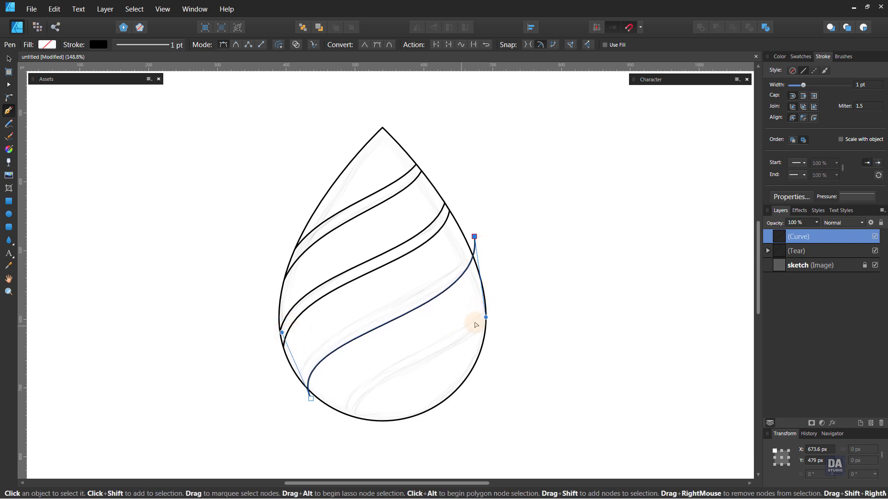
pyautogui.moveTo(485, 317); pyautogui.dragTo(495, 299)
# Close the fifth curve around the outside of the drop's tip, clip it inside the tear shape, and deselect it
pyautogui.click(474, 236)
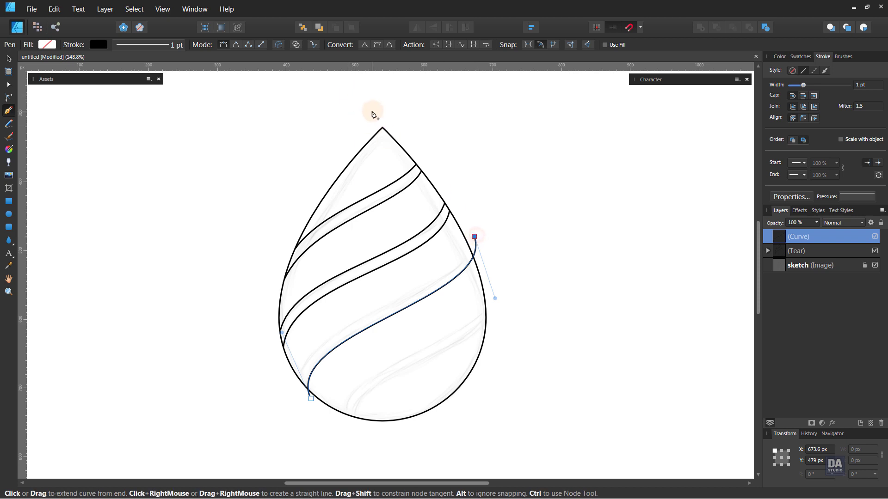
pyautogui.moveTo(377, 112); pyautogui.dragTo(317, 86)
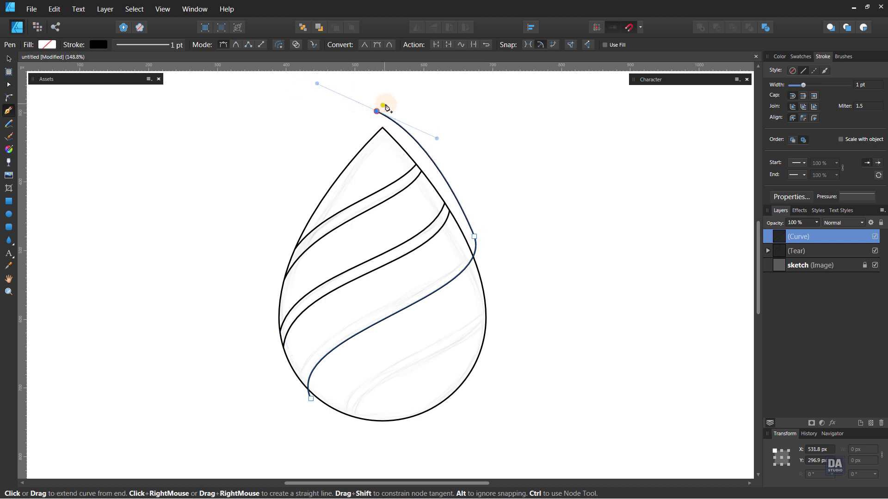
pyautogui.click(310, 399)
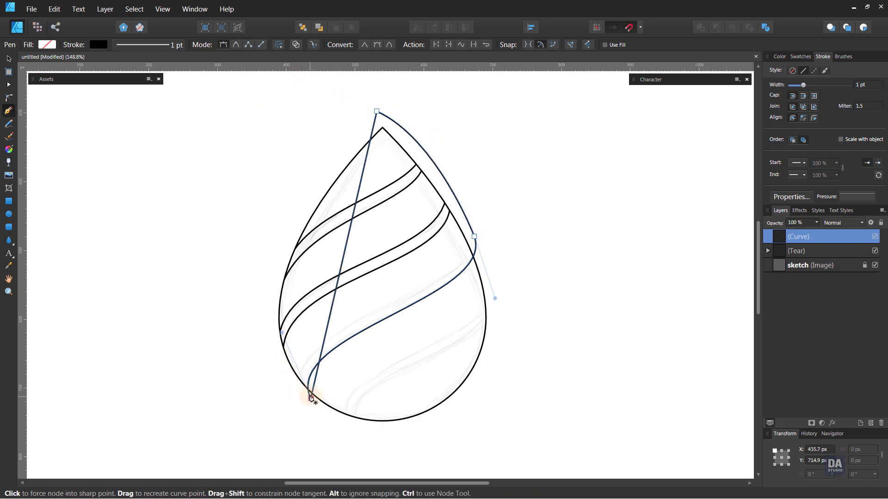
pyautogui.moveTo(276, 315); pyautogui.dragTo(257, 313)
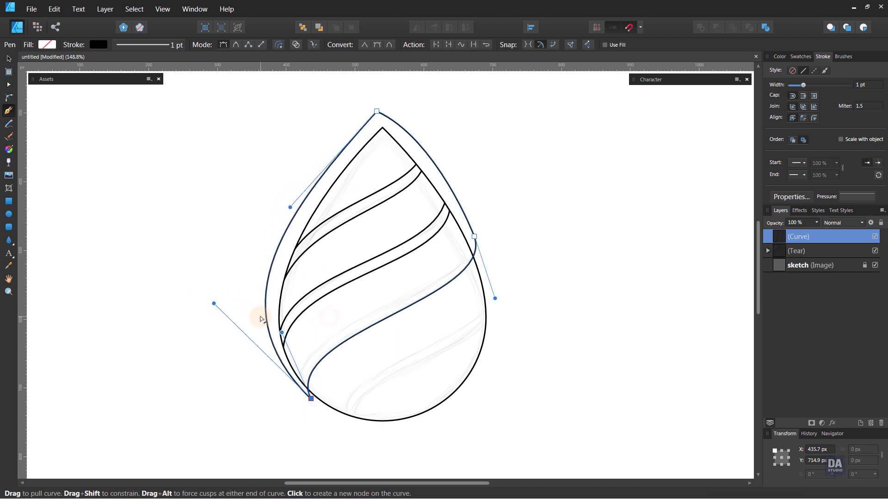
pyautogui.moveTo(819, 239); pyautogui.dragTo(820, 253)
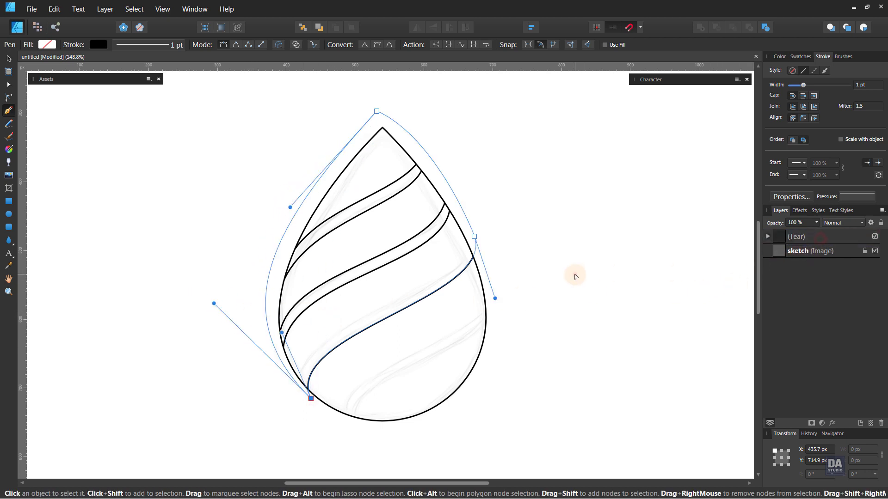
pyautogui.keyDown('ctrl'); pyautogui.click(575, 275); pyautogui.keyUp('ctrl')
# Draw a sixth Pen curve just above the fifth one and bend it into an S along the third sketched stripe's upper edge
pyautogui.click(297, 388)
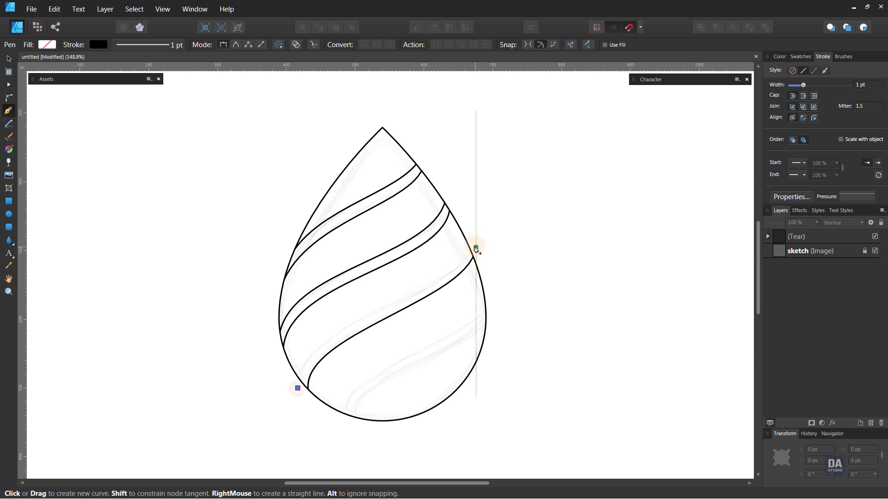
pyautogui.click(472, 243)
pyautogui.moveTo(311, 377); pyautogui.dragTo(299, 360)
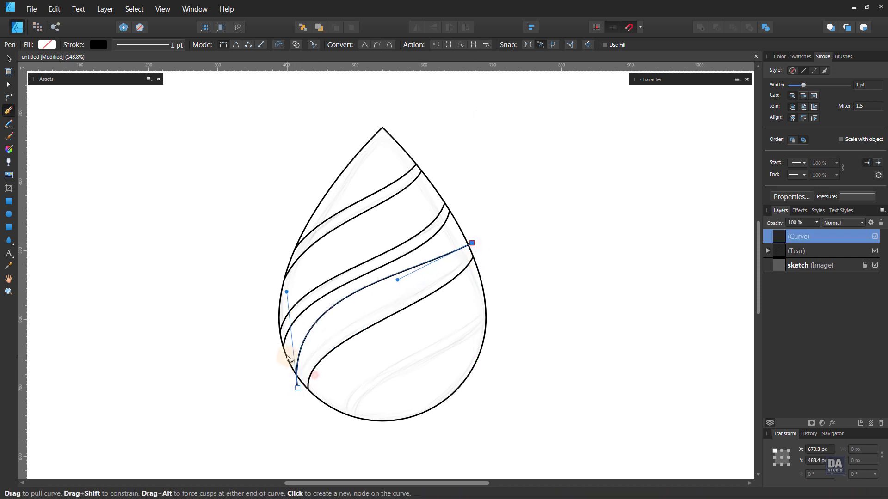
pyautogui.moveTo(303, 396); pyautogui.dragTo(305, 399)
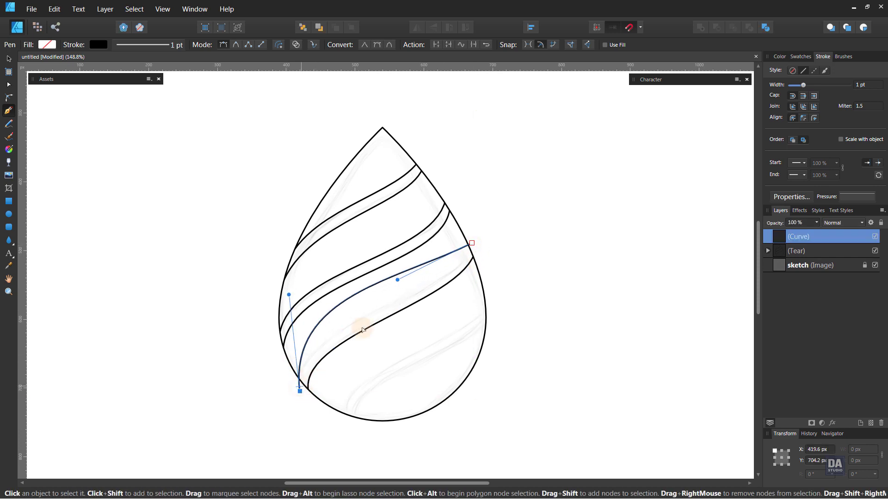
pyautogui.moveTo(401, 281); pyautogui.dragTo(451, 307)
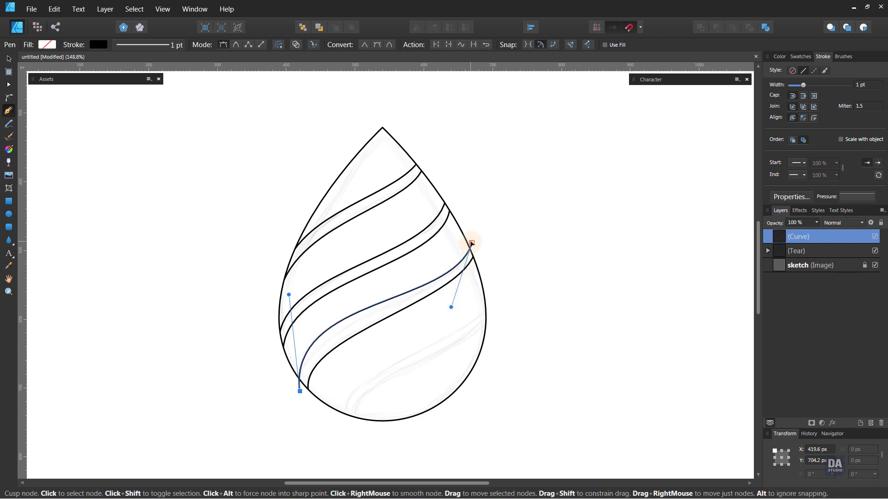
# Fine-tune the sixth curve's end nodes and both handles so its S-bend parallels the fifth curve
pyautogui.moveTo(471, 243); pyautogui.dragTo(471, 237)
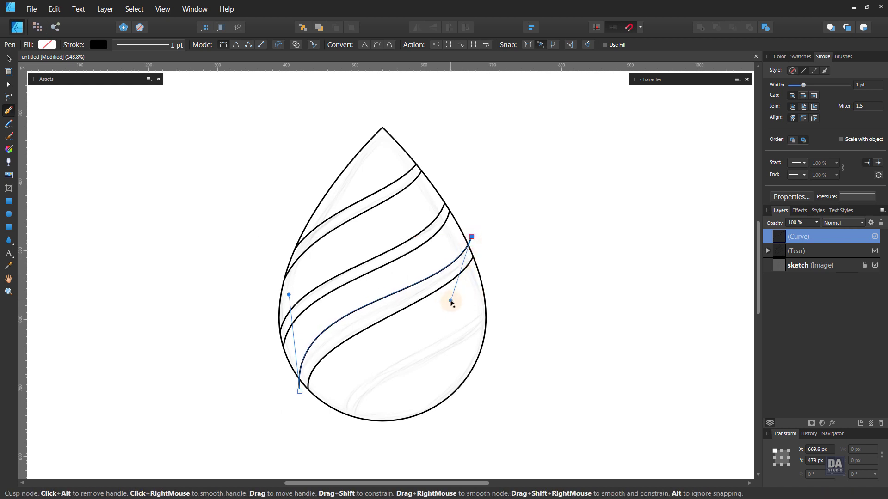
pyautogui.moveTo(451, 307); pyautogui.dragTo(455, 312)
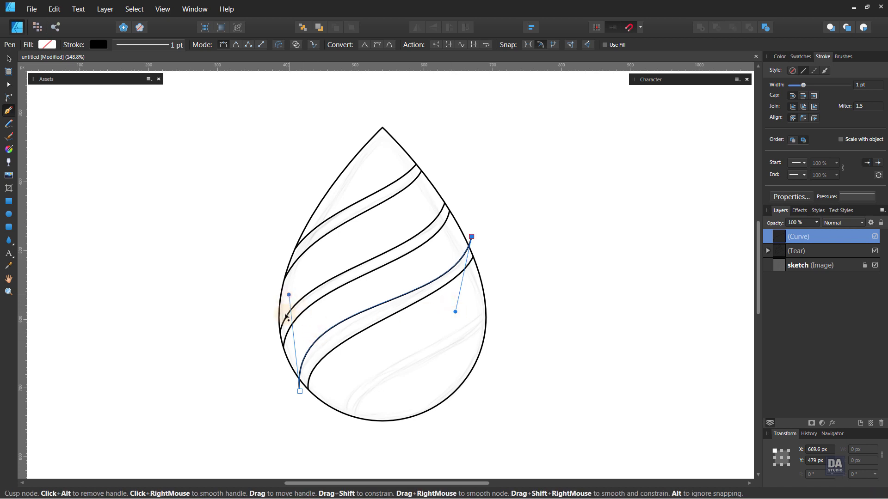
pyautogui.moveTo(288, 295); pyautogui.dragTo(282, 324)
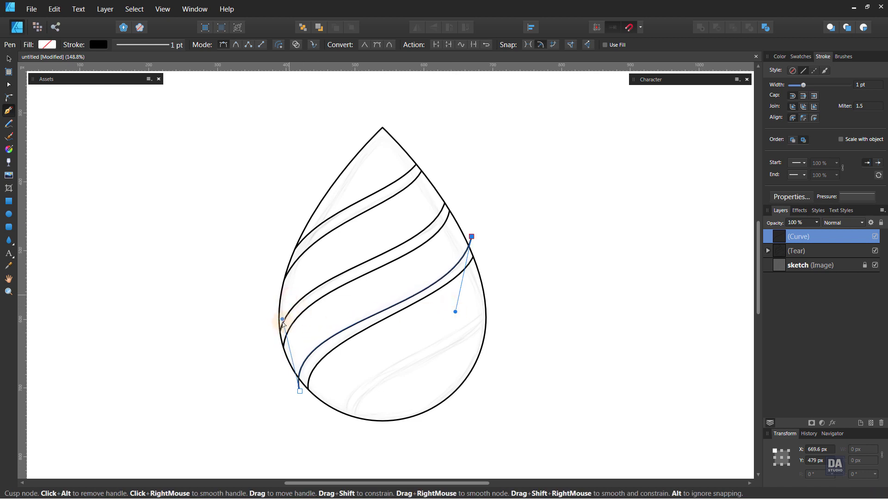
pyautogui.click(299, 389)
pyautogui.moveTo(300, 392); pyautogui.dragTo(300, 390)
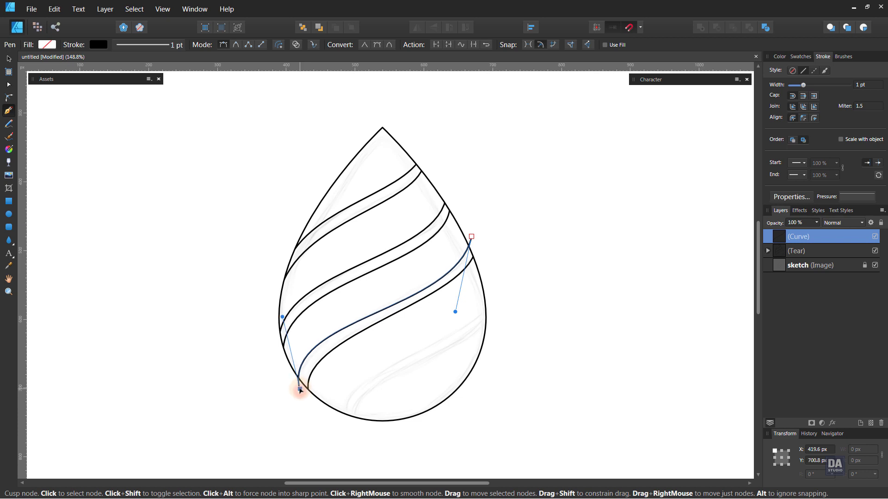
pyautogui.moveTo(282, 317); pyautogui.dragTo(280, 325)
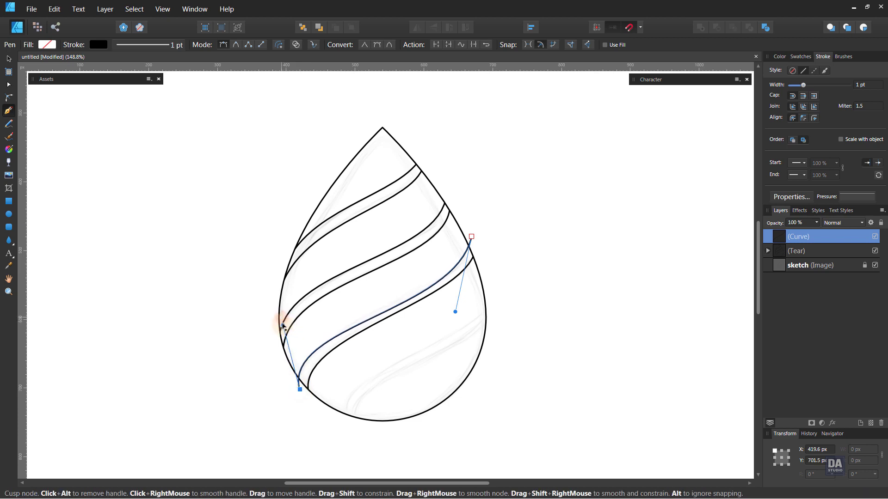
pyautogui.moveTo(455, 312); pyautogui.dragTo(471, 293)
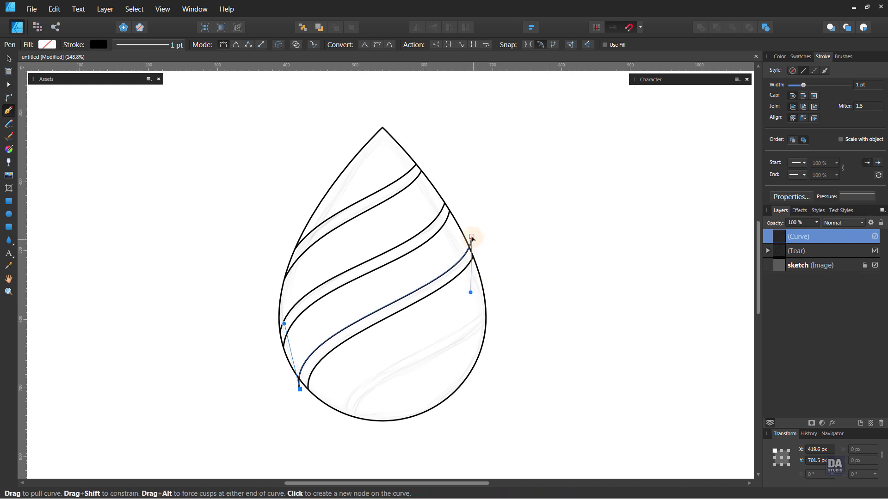
# Close the sixth curve around the drop's tip with its left edge bowed outside the outline, clip it inside the tear shape, and deselect it
pyautogui.click(471, 236)
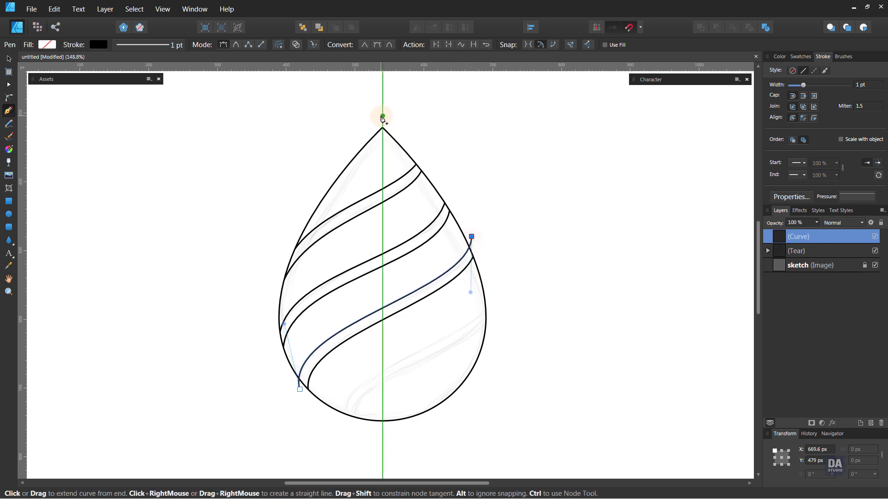
pyautogui.moveTo(383, 115); pyautogui.dragTo(328, 92)
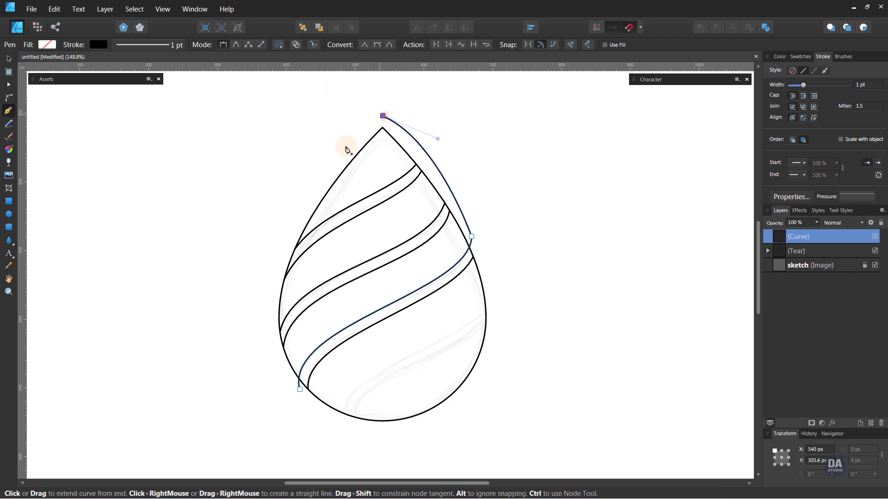
pyautogui.click(299, 389)
pyautogui.moveTo(330, 322); pyautogui.dragTo(269, 311)
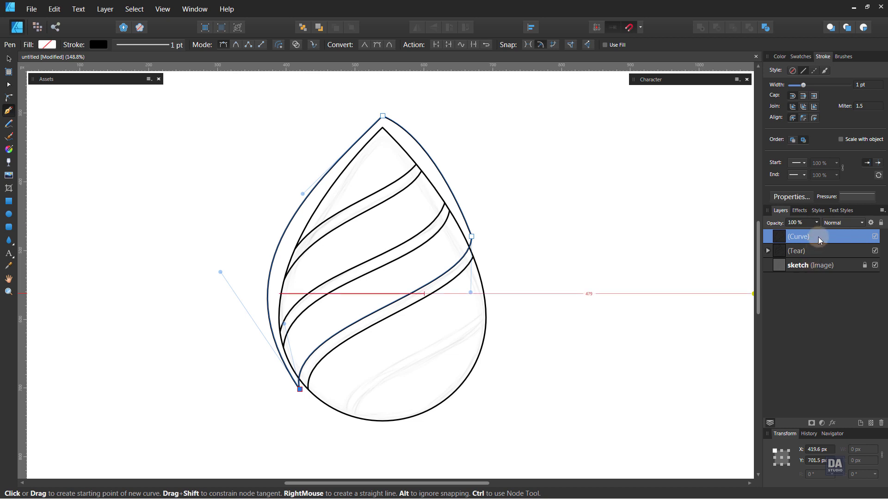
pyautogui.moveTo(814, 251); pyautogui.dragTo(814, 254)
pyautogui.press('Escape')
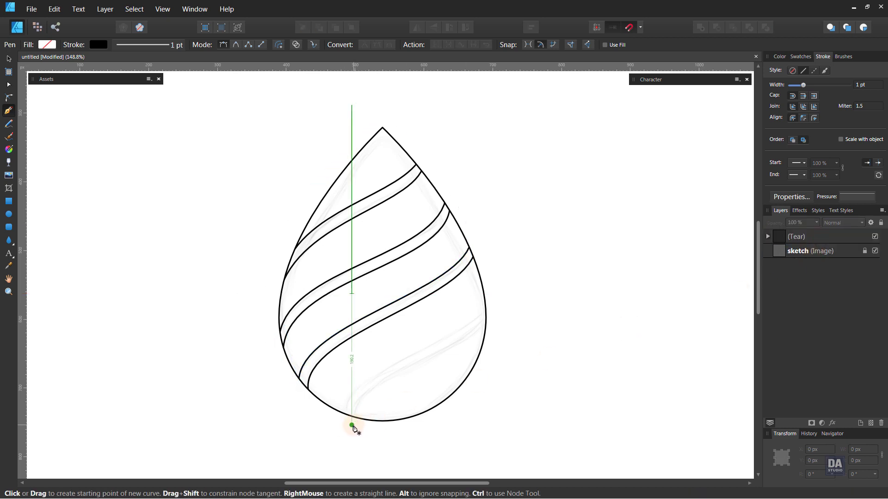
# Draw a seventh Pen curve across the drop's lower part and bend it into an S along the fourth sketched stripe's lower edge
pyautogui.click(355, 425)
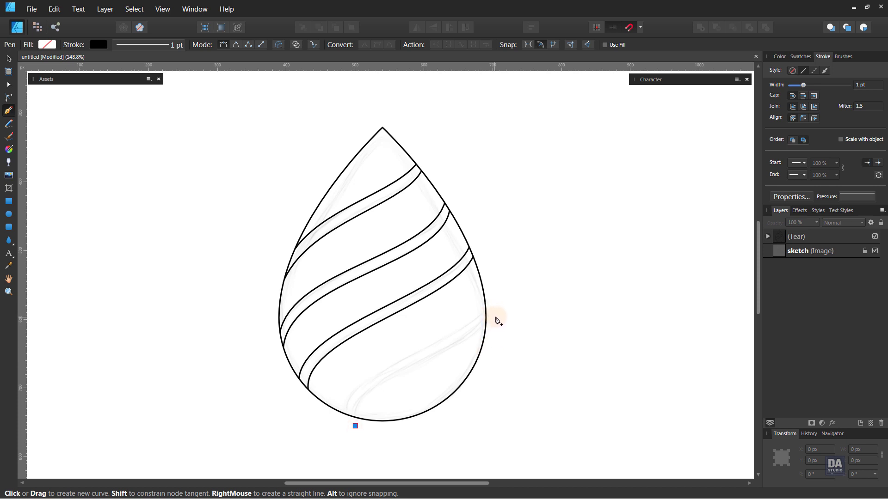
pyautogui.click(490, 293)
pyautogui.moveTo(383, 400); pyautogui.dragTo(329, 380)
pyautogui.click(357, 426)
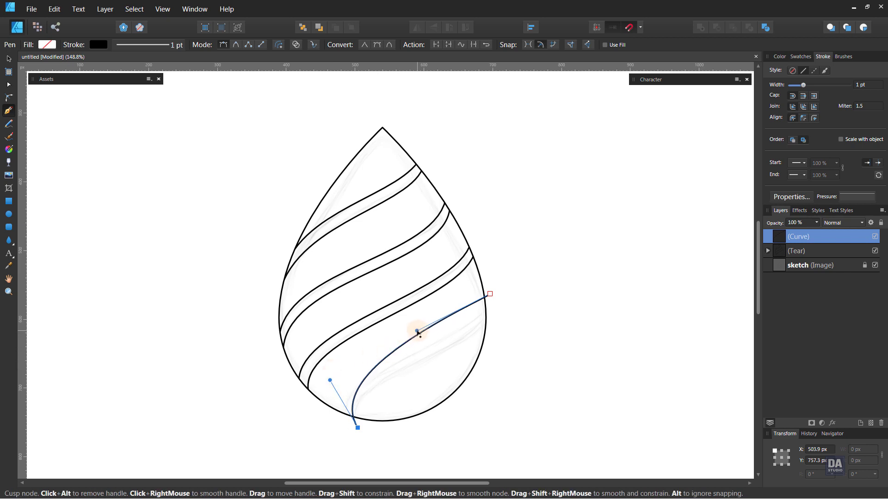
pyautogui.moveTo(417, 332); pyautogui.dragTo(501, 355)
# Close the seventh curve with an edge bowed outside the drop's lower-right outline, clip it inside the tear shape, and deselect it
pyautogui.click(490, 294)
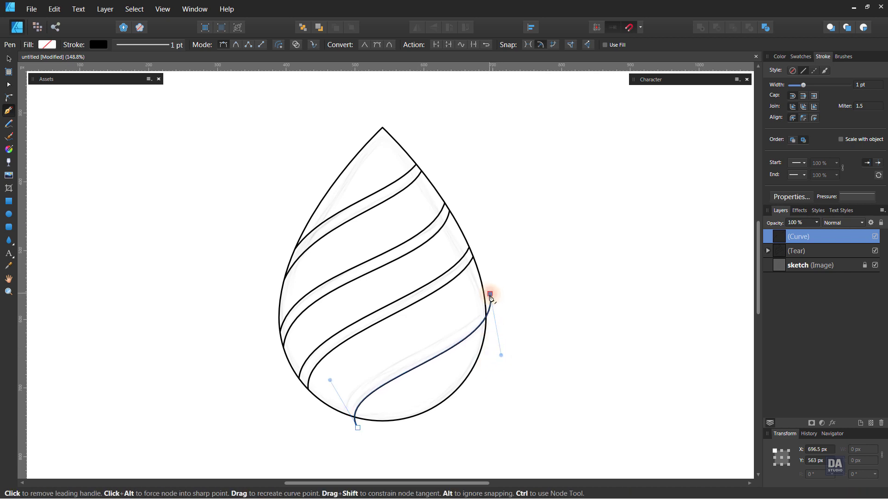
pyautogui.click(358, 427)
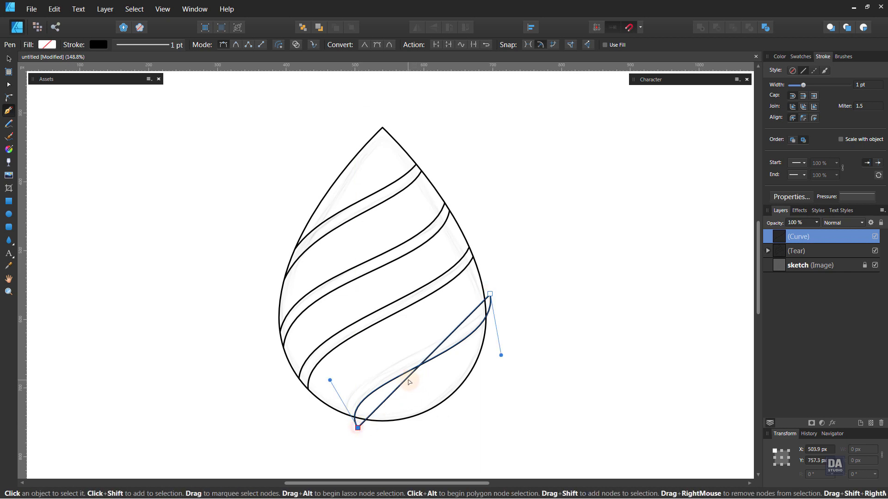
pyautogui.moveTo(409, 382); pyautogui.dragTo(454, 413)
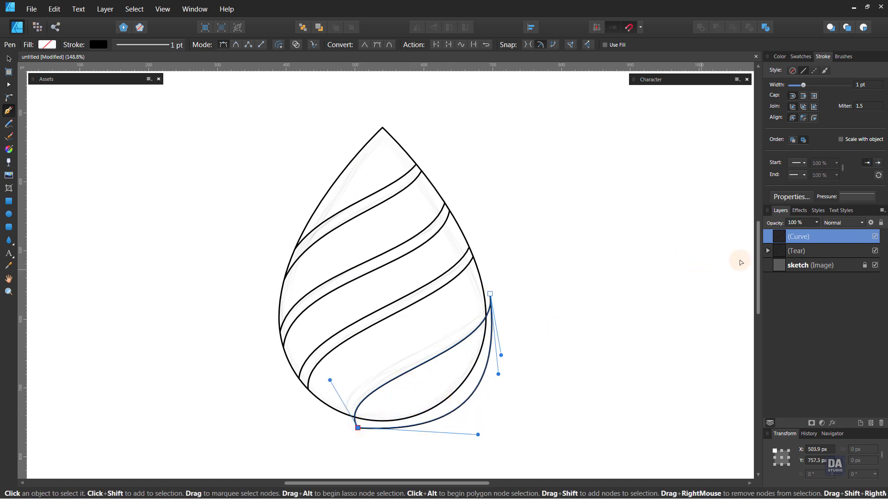
pyautogui.press('Delete')
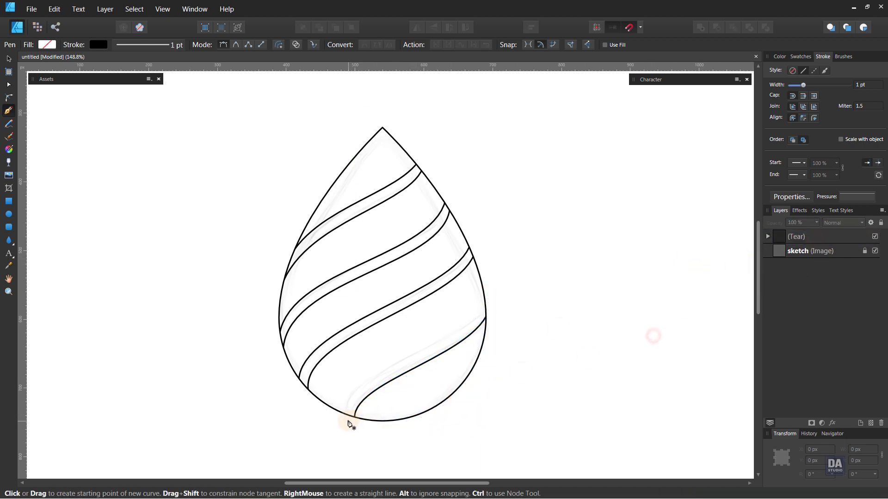
# Draw an eighth Pen curve just above the seventh one and bend it into an S along the fourth sketched stripe's upper edge
pyautogui.click(348, 419)
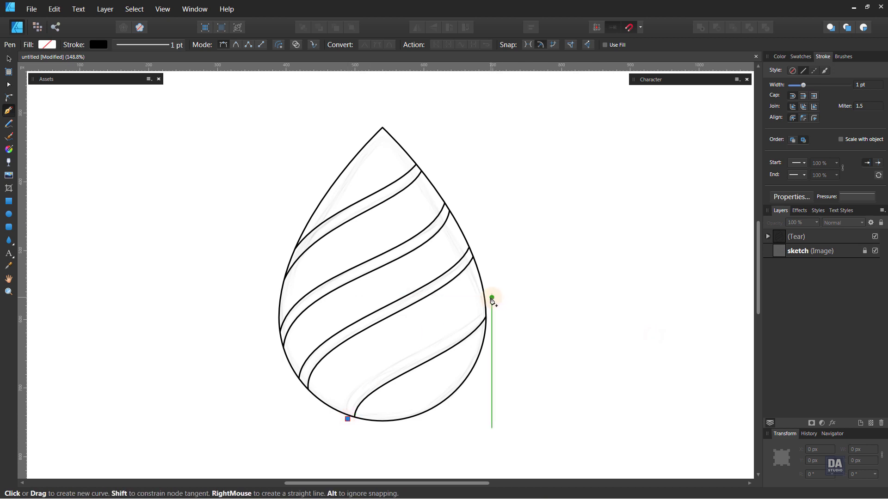
pyautogui.click(492, 299)
pyautogui.moveTo(369, 397); pyautogui.dragTo(344, 396)
pyautogui.click(346, 419)
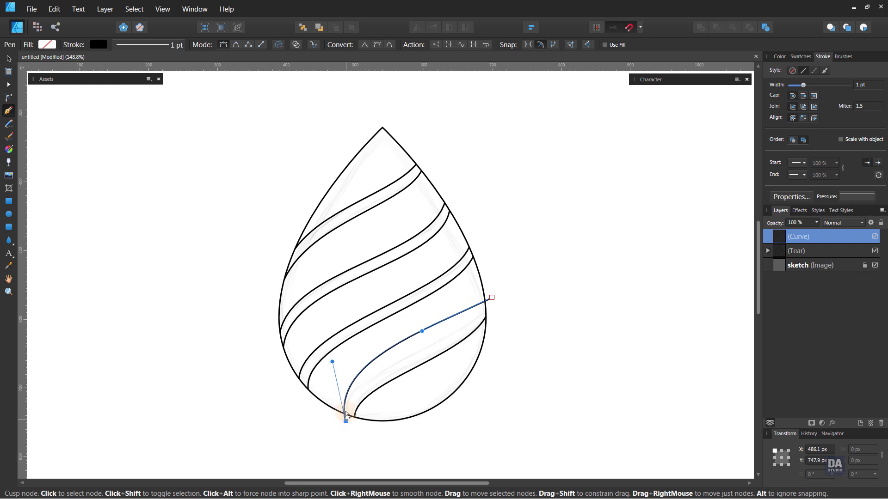
pyautogui.moveTo(333, 360); pyautogui.dragTo(328, 375)
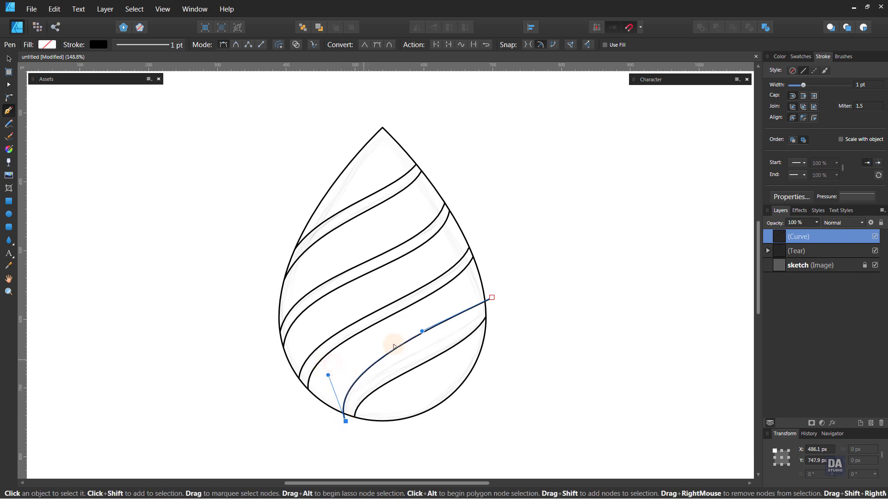
pyautogui.moveTo(422, 331); pyautogui.dragTo(476, 337)
# Fine-tune the eighth curve's upper end node and both handles so its S-bend parallels the seventh curve
pyautogui.moveTo(491, 297); pyautogui.dragTo(490, 295)
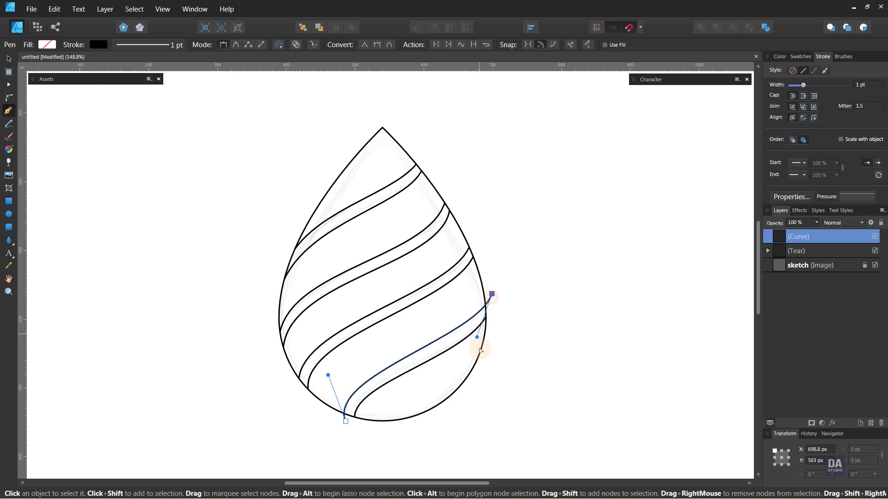
pyautogui.moveTo(478, 337); pyautogui.dragTo(467, 360)
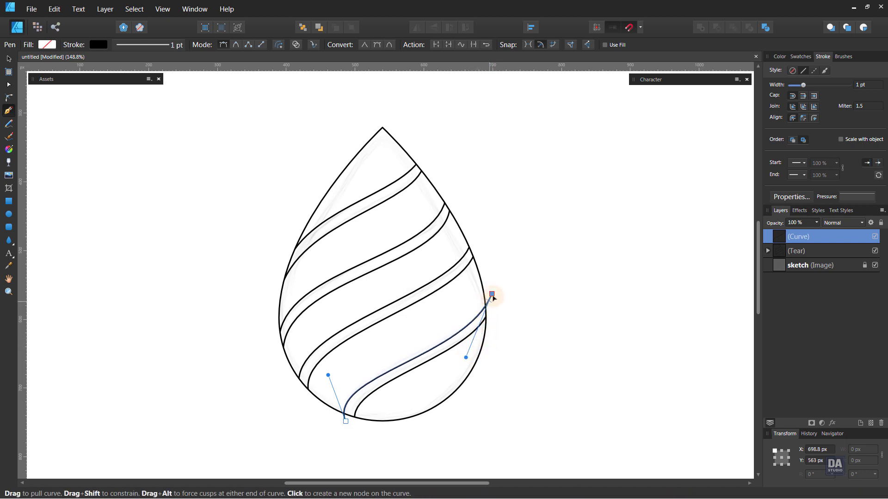
pyautogui.moveTo(491, 294); pyautogui.dragTo(492, 291)
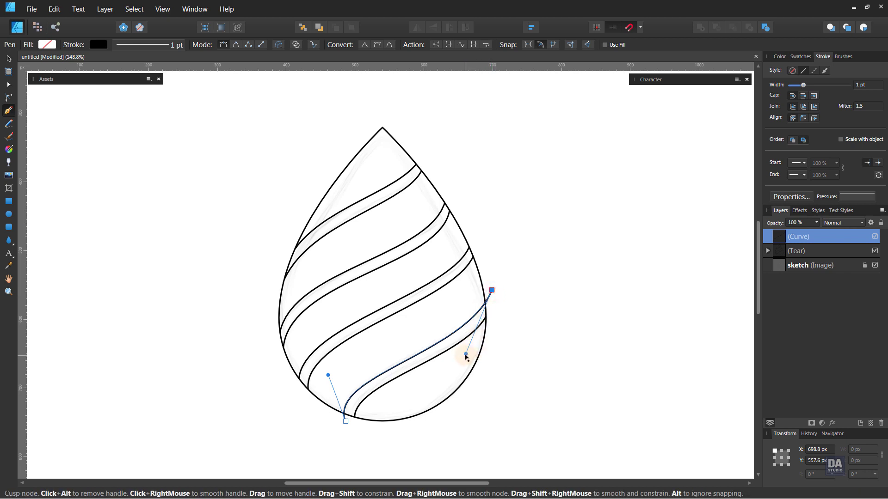
pyautogui.moveTo(466, 356)
pyautogui.mouseDown()
pyautogui.moveTo(471, 363)
pyautogui.moveTo(466, 357)
pyautogui.moveTo(478, 350)
pyautogui.mouseUp()
pyautogui.moveTo(328, 375); pyautogui.dragTo(323, 375)
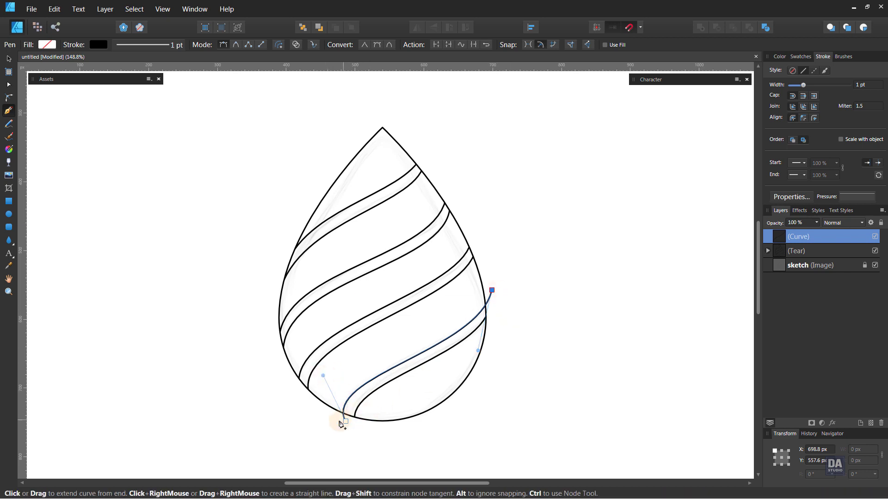
# Close the eighth curve around the drop's lower-right side outside the outline, clip it inside the tear shape, and deselect it
pyautogui.click(346, 421)
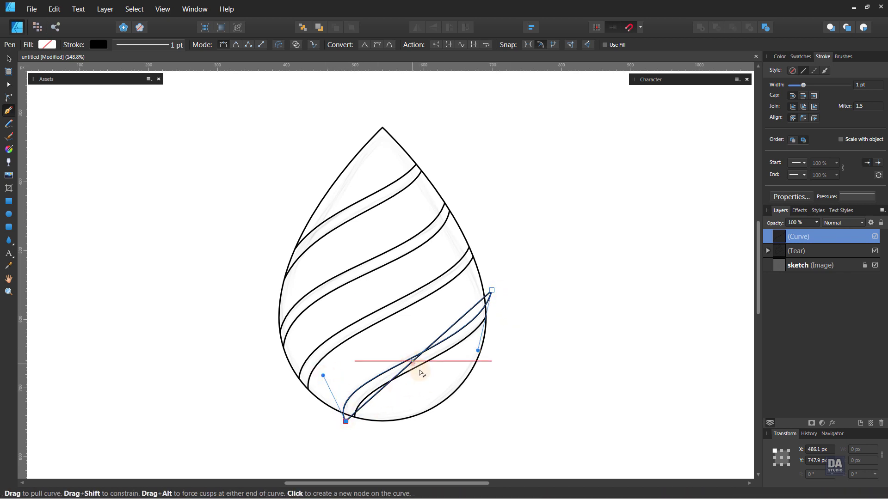
pyautogui.moveTo(420, 372); pyautogui.dragTo(454, 416)
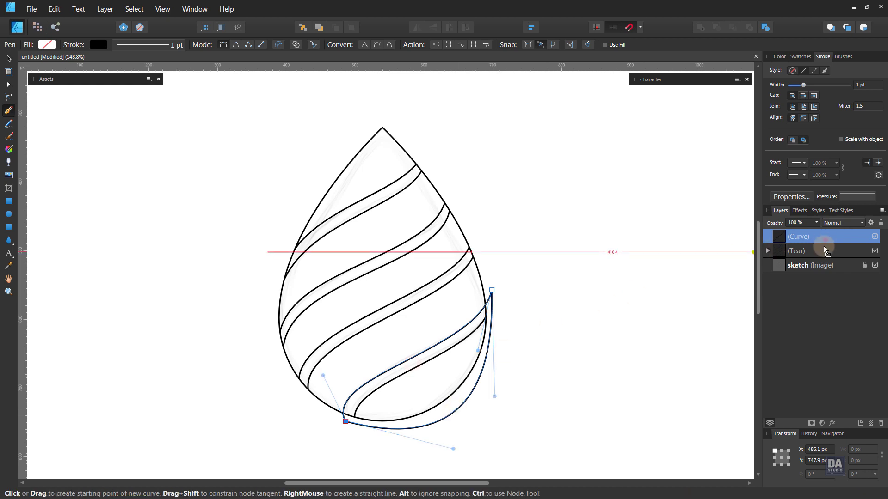
pyautogui.moveTo(825, 250); pyautogui.dragTo(816, 251)
pyautogui.keyDown('ctrl'); pyautogui.click(557, 313); pyautogui.keyUp('ctrl')
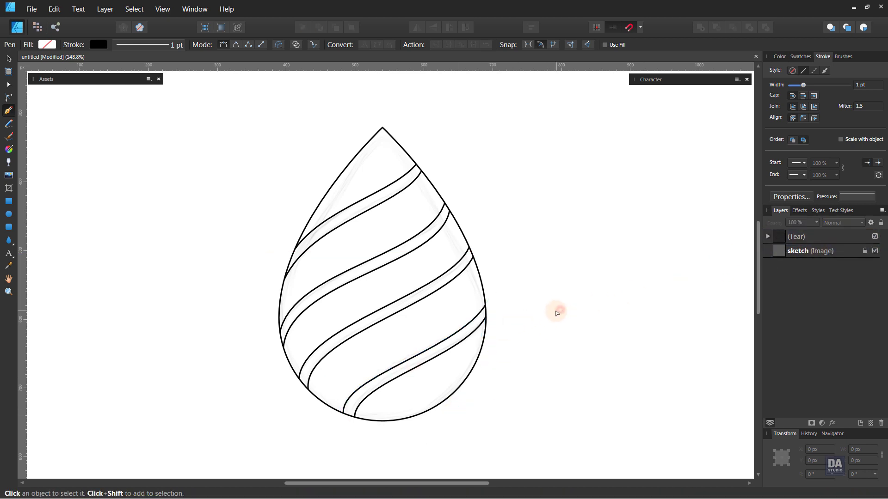
# Select the tear shape and remove its black outline stroke
pyautogui.press('v')
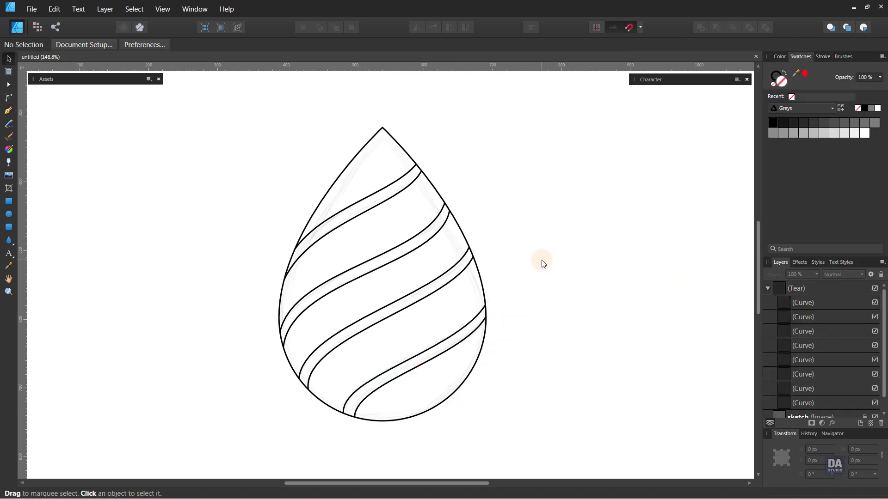
pyautogui.click(481, 274)
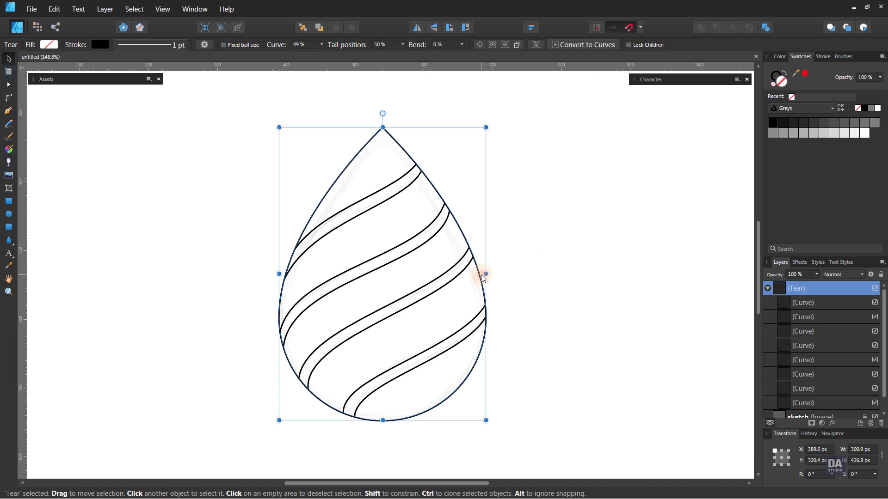
pyautogui.click(821, 56)
pyautogui.click(798, 57)
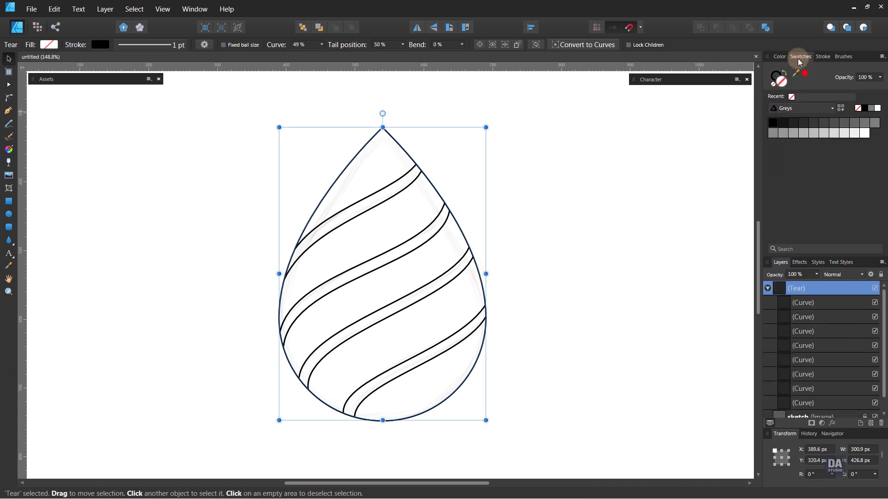
pyautogui.click(773, 85)
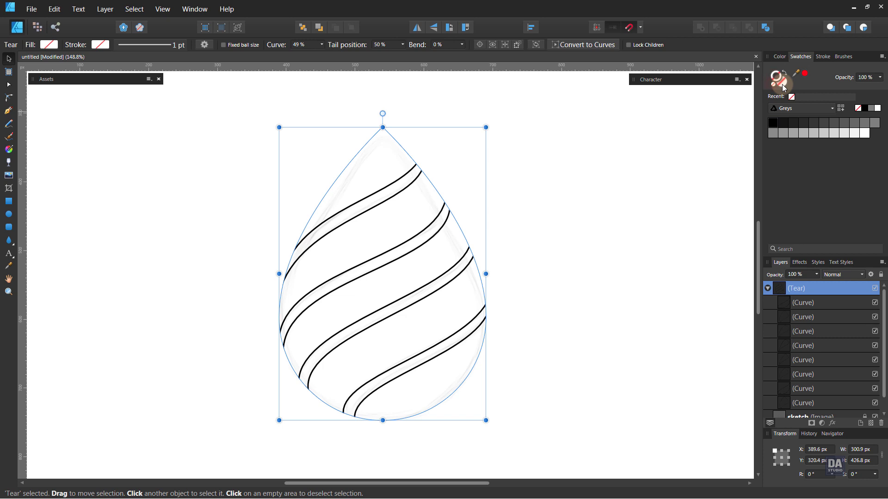
# Fill the tear with the purple-red-orange gradient from the Fancy Gradient palette
pyautogui.click(786, 108)
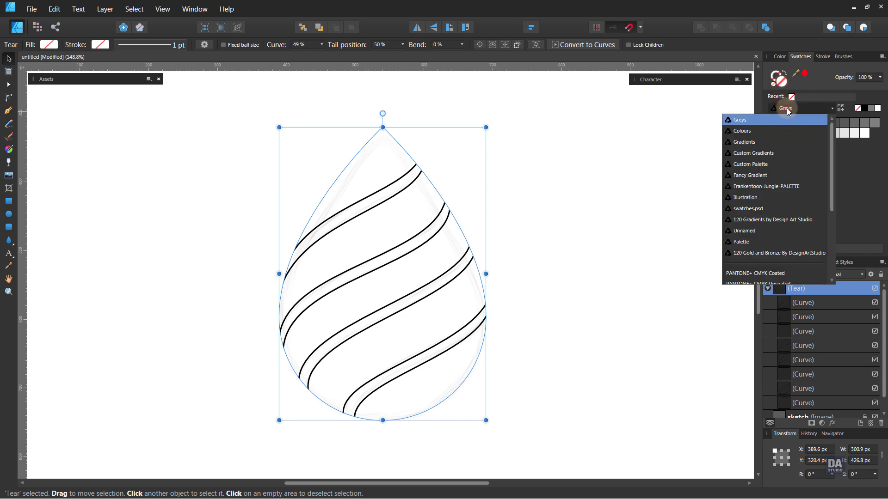
pyautogui.click(760, 171)
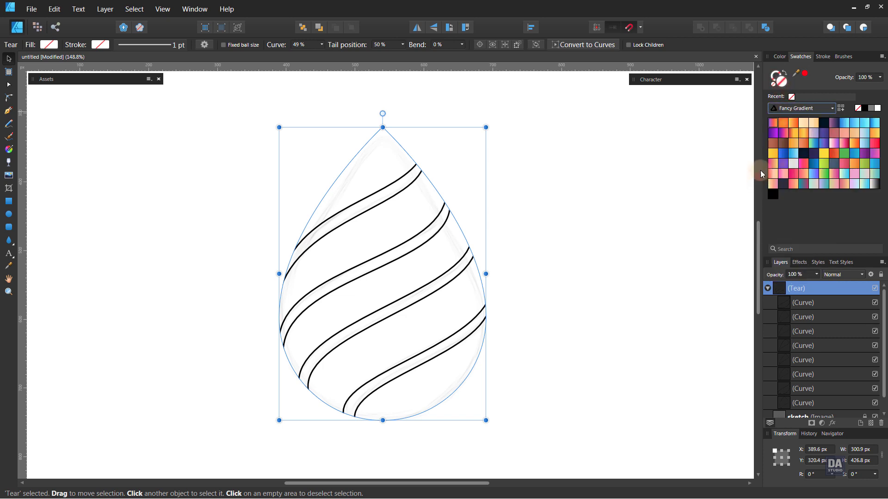
pyautogui.click(775, 131)
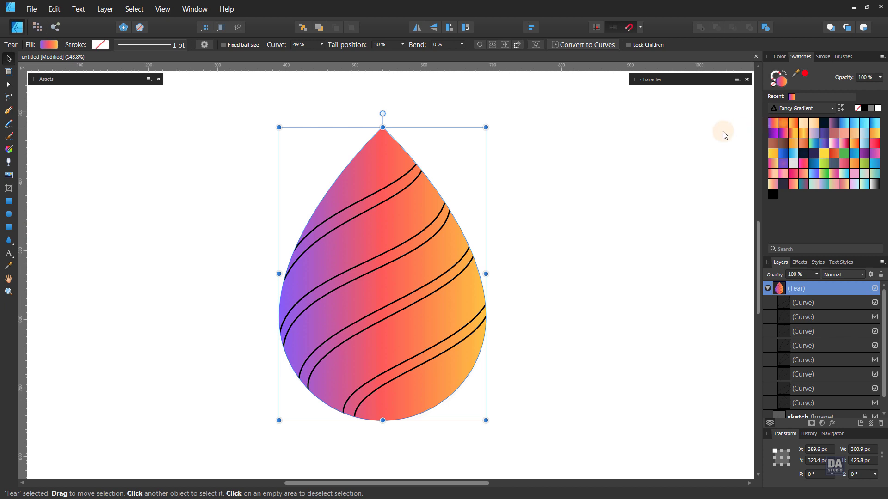
# Redirect the tear's gradient diagonally, with orange-yellow at the upper-left tip and purple at the lower right, and deselect the shape
pyautogui.click(9, 149)
pyautogui.moveTo(335, 210); pyautogui.dragTo(299, 199)
pyautogui.click(8, 59)
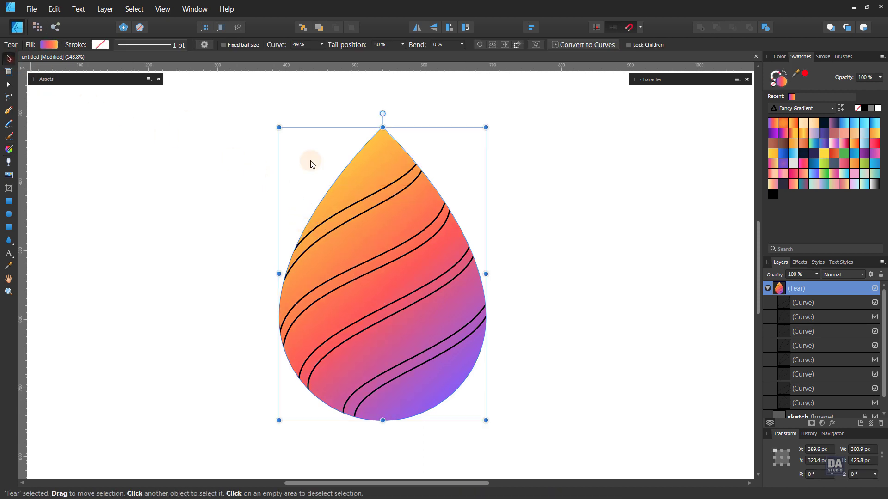
pyautogui.click(534, 236)
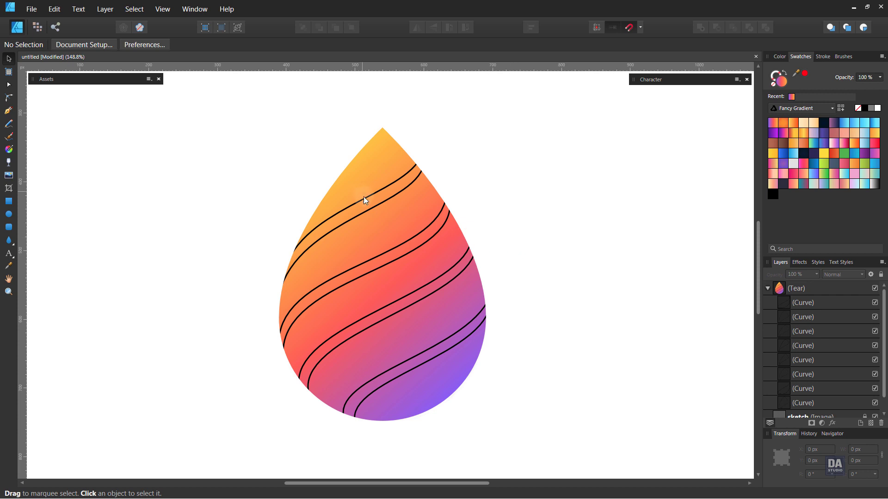
# Select the lower-edge curves of the first three stripes plus the fourth stripe's upper-edge curve, and remove their strokes
pyautogui.click(377, 205)
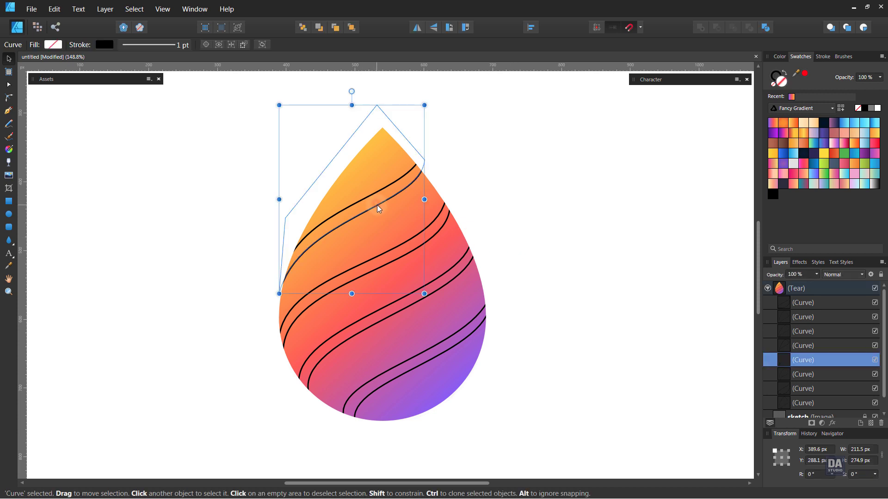
pyautogui.keyDown('shift'); pyautogui.click(409, 252); pyautogui.keyUp('shift')
pyautogui.keyDown('shift'); pyautogui.click(431, 294); pyautogui.keyUp('shift')
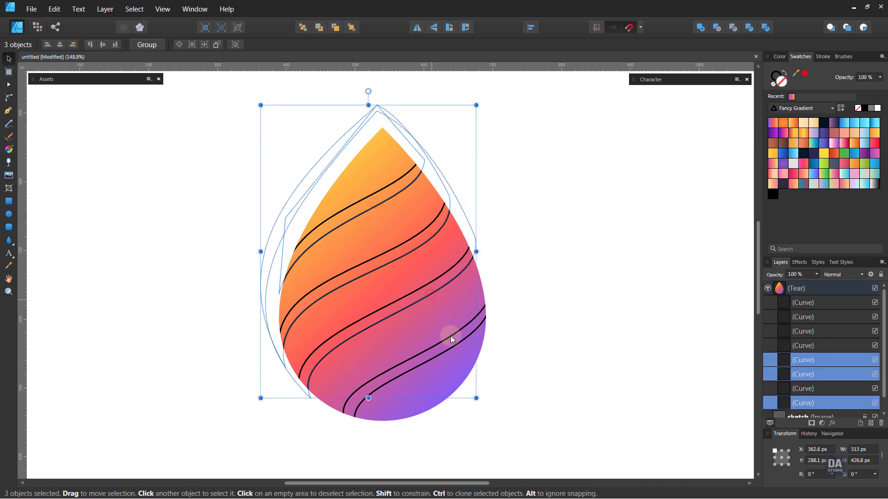
pyautogui.keyDown('shift'); pyautogui.click(450, 337); pyautogui.keyUp('shift')
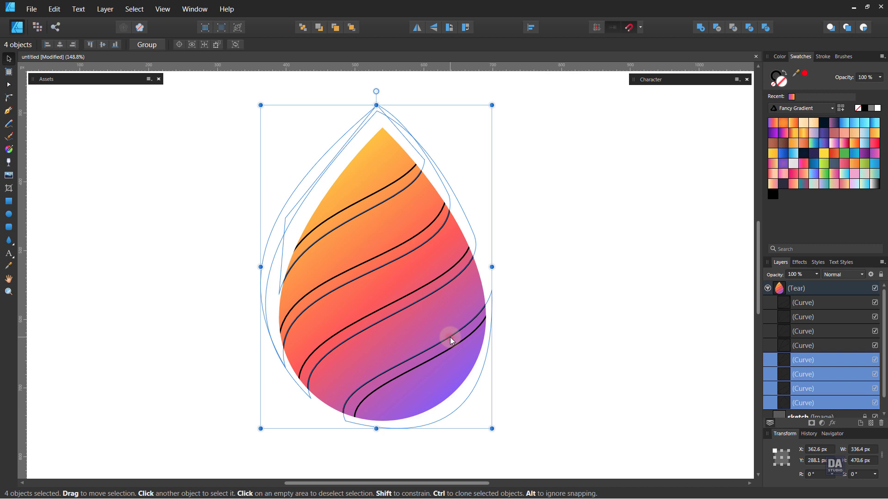
pyautogui.click(777, 87)
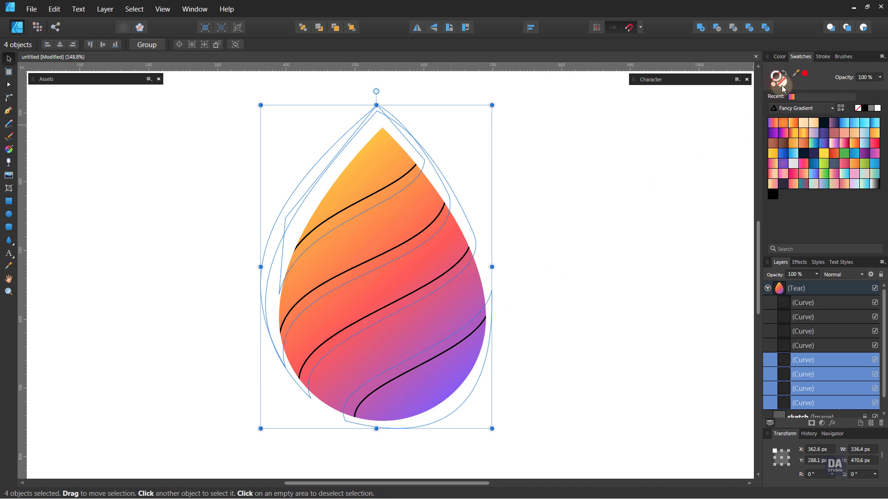
# Fill the four selected curves with the white-to-transparent gradient, running linearly from the drop's lower left to its upper right
pyautogui.click(875, 185)
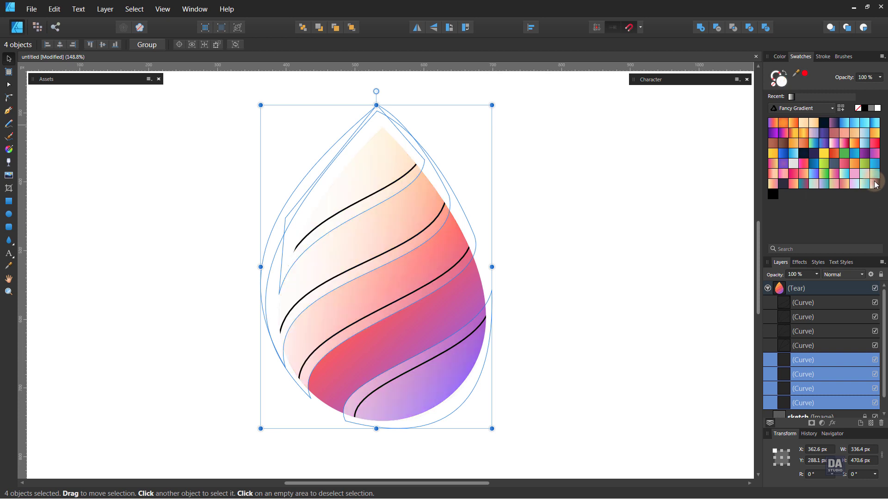
pyautogui.click(8, 149)
pyautogui.moveTo(285, 376); pyautogui.dragTo(494, 254)
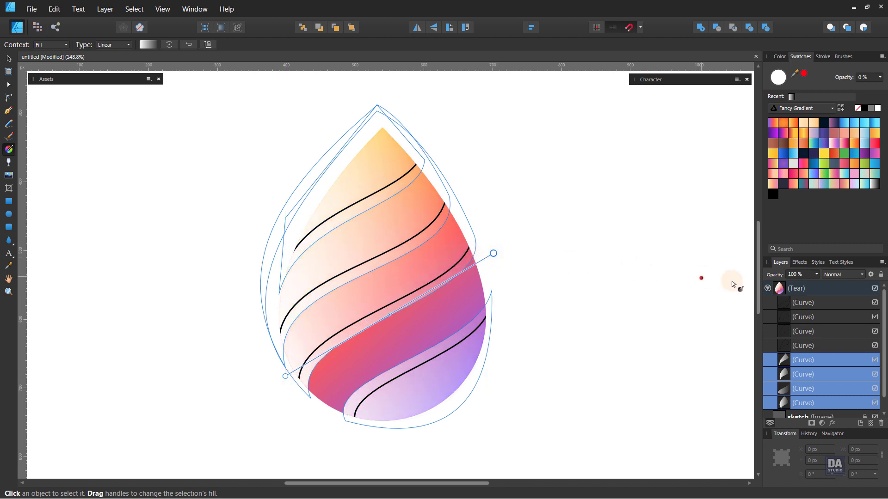
# Set the four selected curves to the Overlay blend mode at 50 % opacity
pyautogui.click(836, 274)
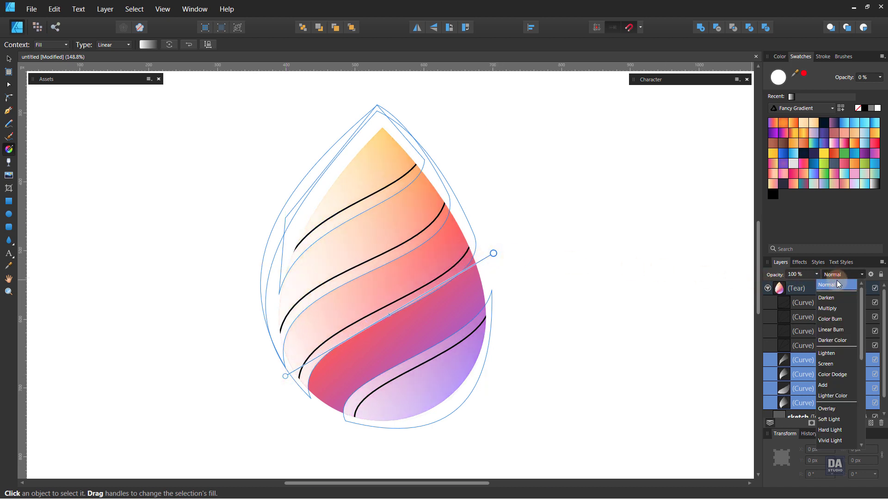
pyautogui.click(828, 408)
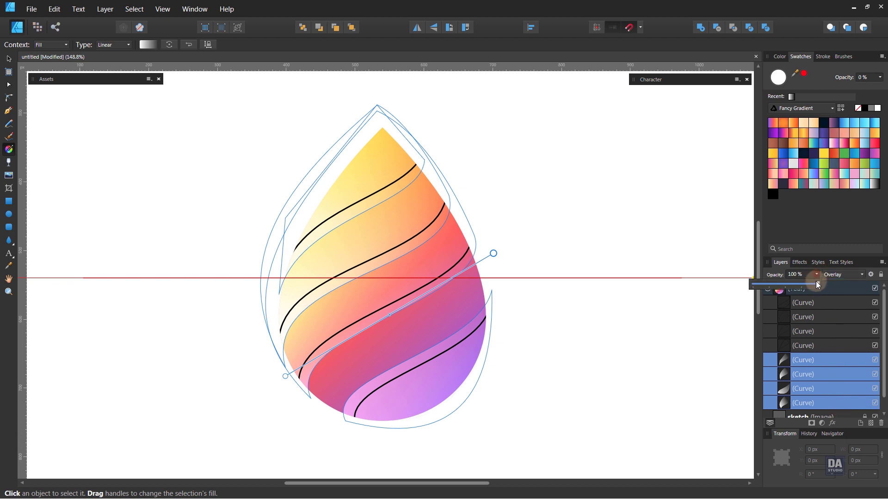
pyautogui.click(816, 274)
pyautogui.moveTo(817, 283); pyautogui.dragTo(784, 283)
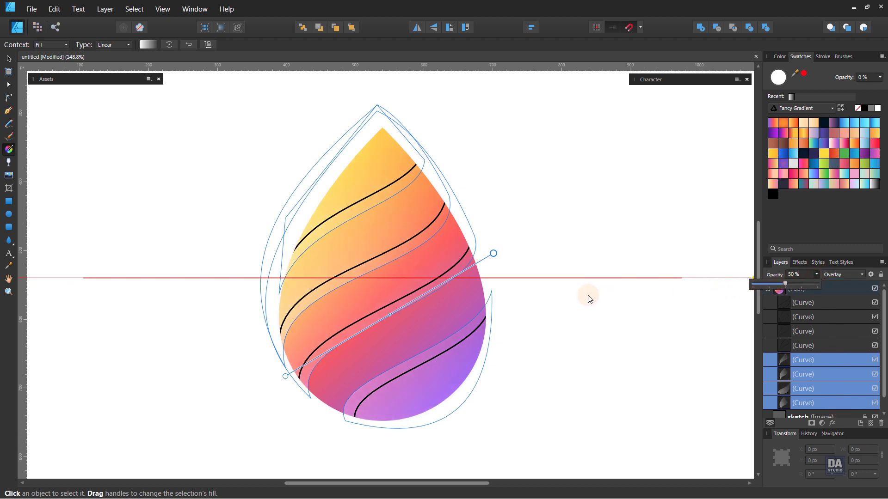
pyautogui.click(792, 277)
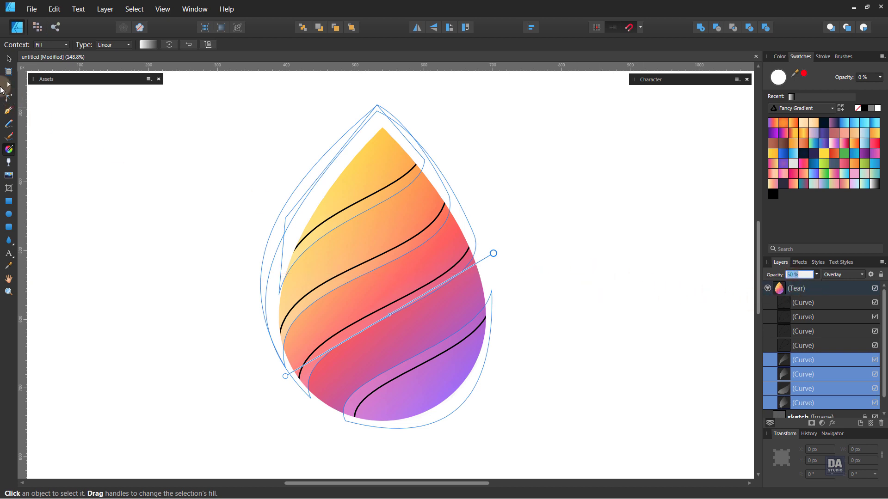
# Select the four remaining black-outlined stripe curves, remove their strokes, and fill them with the white-to-transparent gradient
pyautogui.click(8, 58)
pyautogui.click(643, 301)
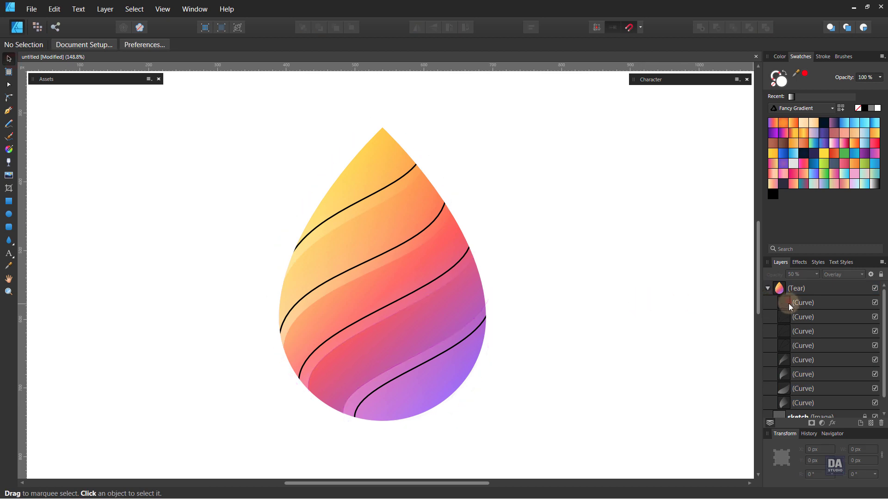
pyautogui.moveTo(788, 303); pyautogui.dragTo(801, 345)
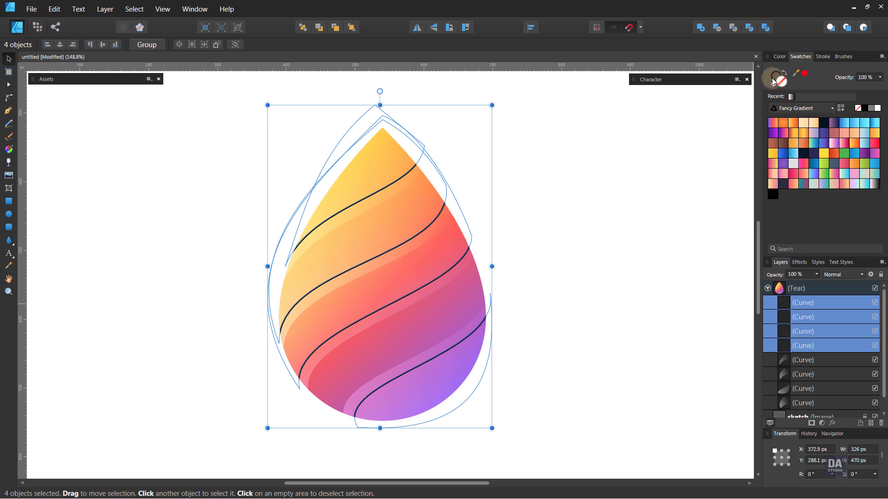
pyautogui.click(782, 90)
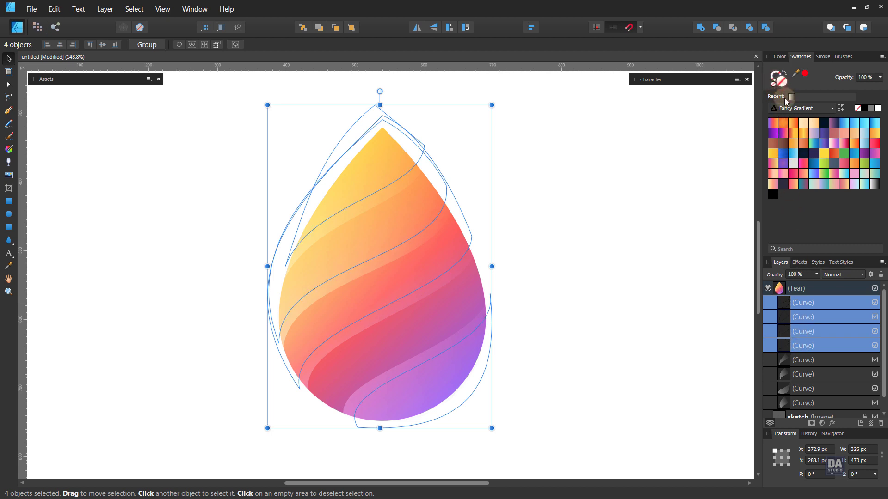
pyautogui.click(876, 185)
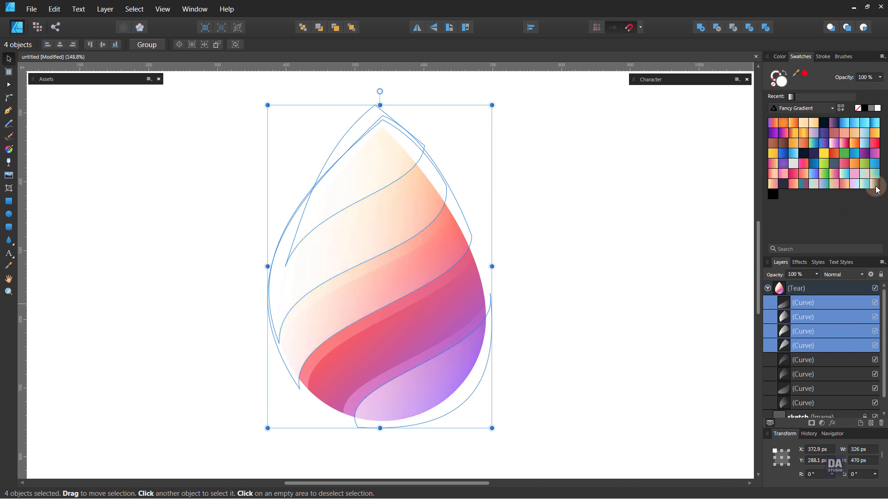
# Set the four newly filled stripe curves' opacity to 75 % and deselect them
pyautogui.moveTo(815, 274); pyautogui.dragTo(808, 288)
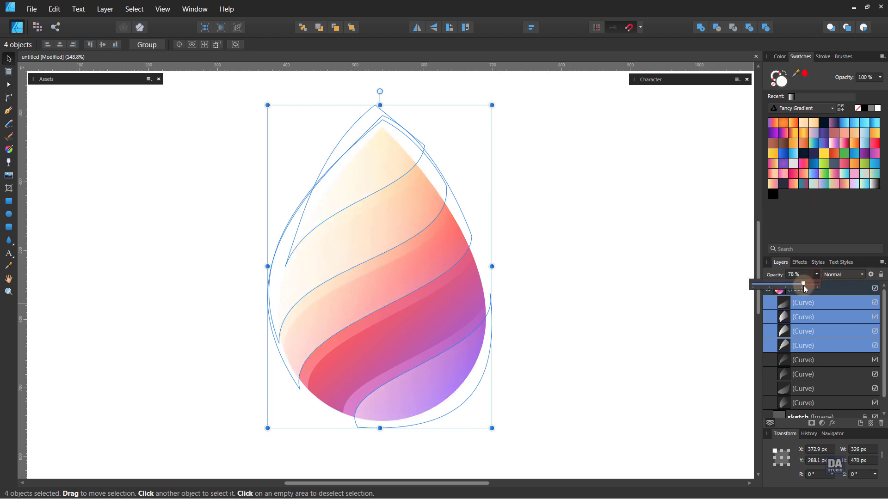
pyautogui.click(572, 273)
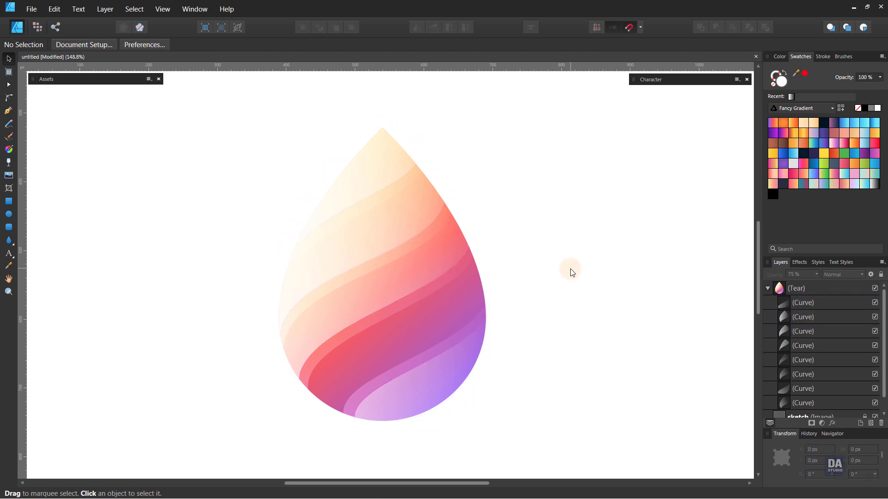
pyautogui.click(363, 180)
pyautogui.click(619, 285)
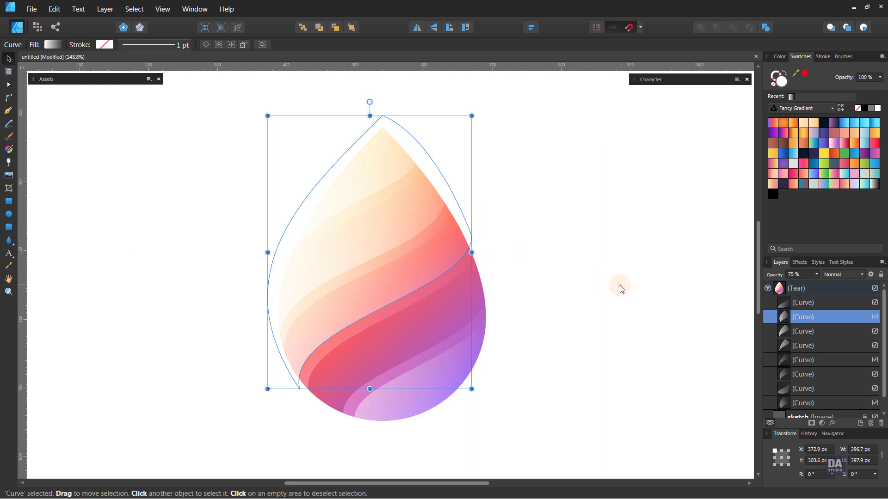
# Reselect the top four curves inside the tear and redirect their gradient from the drop's lower left up to its right edge
pyautogui.click(786, 303)
pyautogui.keyDown('shift'); pyautogui.click(792, 317); pyautogui.keyUp('shift')
pyautogui.keyDown('shift'); pyautogui.click(797, 331); pyautogui.keyUp('shift')
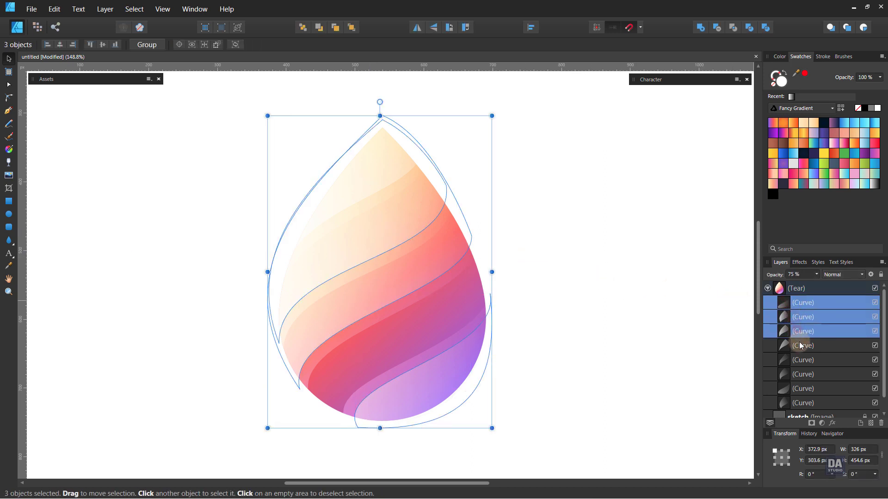
pyautogui.keyDown('shift'); pyautogui.click(797, 345); pyautogui.keyUp('shift')
pyautogui.press('g')
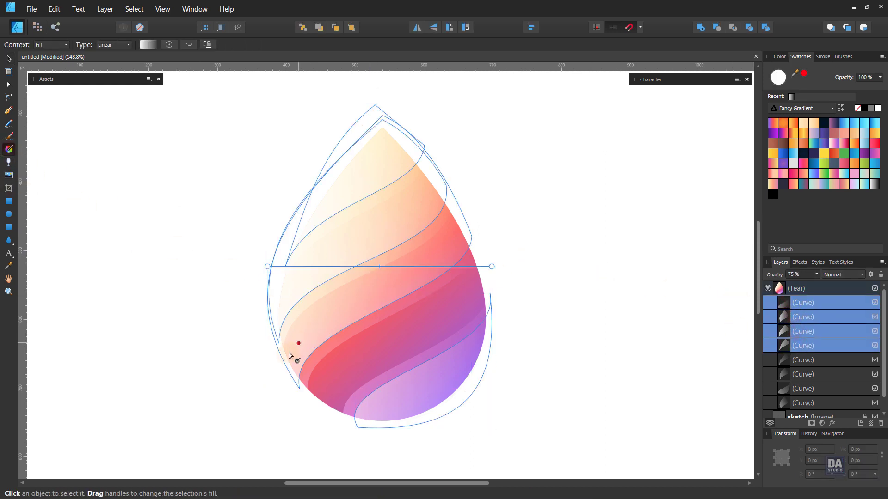
pyautogui.moveTo(285, 359); pyautogui.dragTo(481, 264)
pyautogui.click(8, 59)
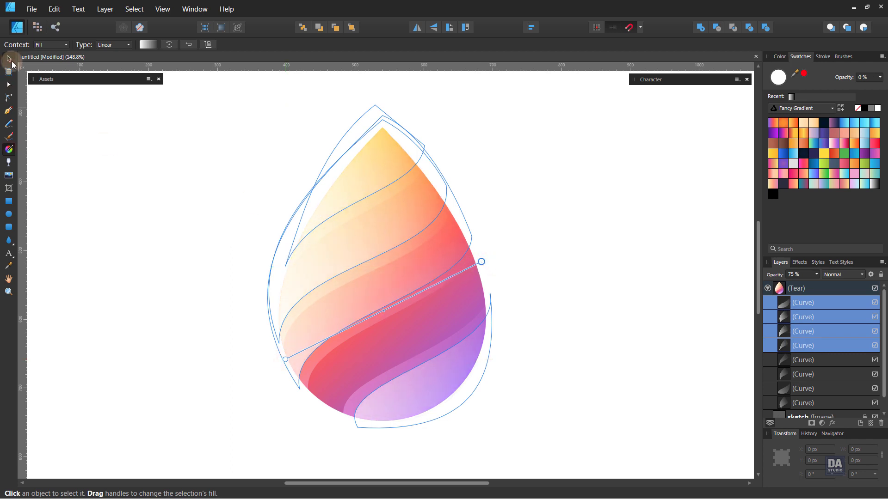
pyautogui.click(540, 229)
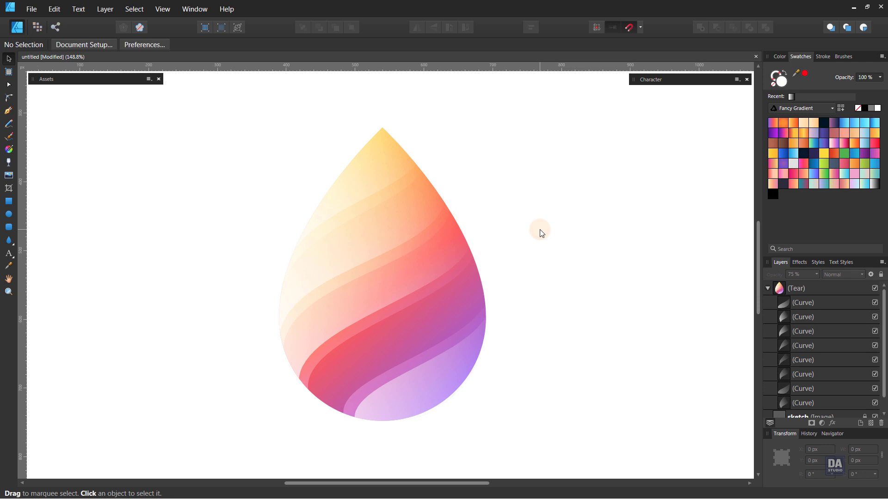
# Draw an open S-shaped highlight curve with the Pen tool along the first stripe's upper edge, spanning the drop's left and right edges
pyautogui.scroll(2, 373, 218)
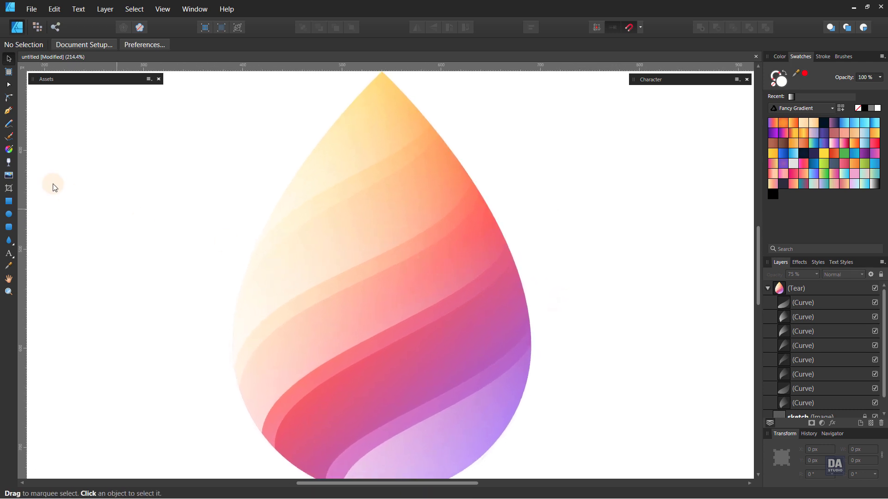
pyautogui.click(8, 112)
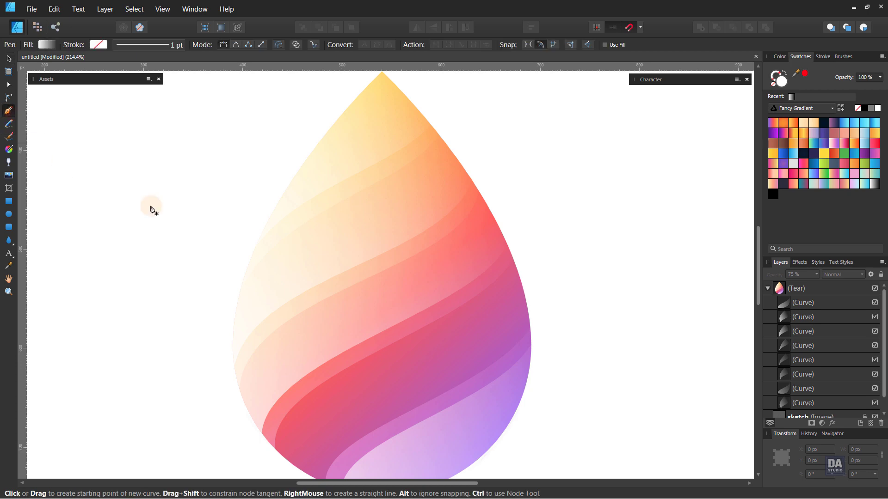
pyautogui.click(254, 252)
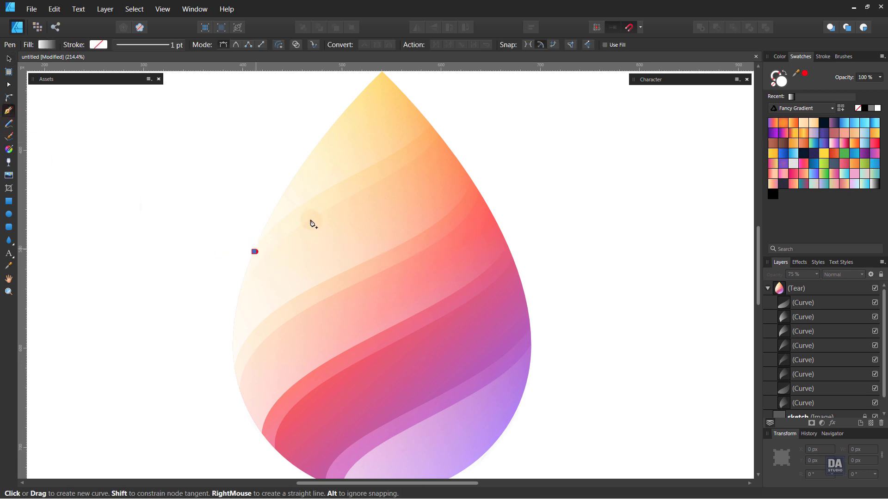
pyautogui.click(429, 123)
pyautogui.moveTo(306, 211)
pyautogui.mouseDown()
pyautogui.moveTo(278, 200)
pyautogui.moveTo(295, 206)
pyautogui.mouseUp()
pyautogui.moveTo(353, 158); pyautogui.dragTo(382, 184)
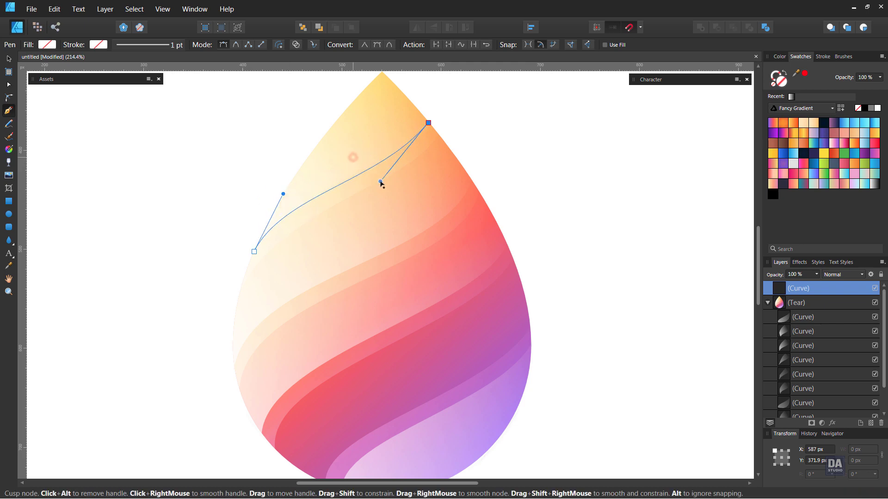
pyautogui.moveTo(284, 195); pyautogui.dragTo(284, 194)
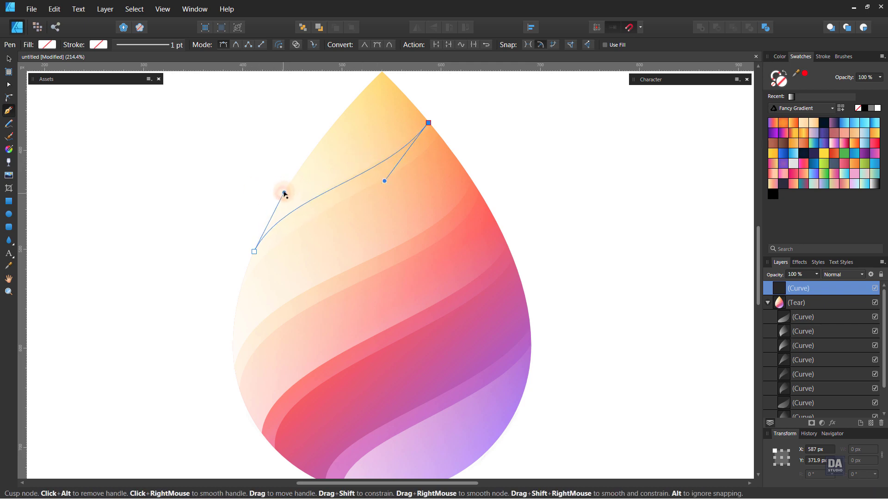
# Give the highlight curve a white-to-transparent gradient stroke 2 pt wide that scales with the object
pyautogui.click(780, 82)
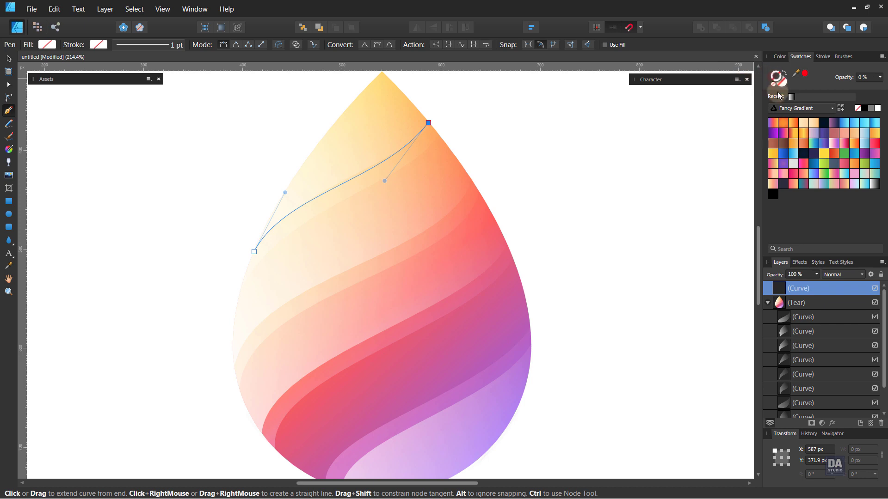
pyautogui.click(878, 186)
pyautogui.click(821, 59)
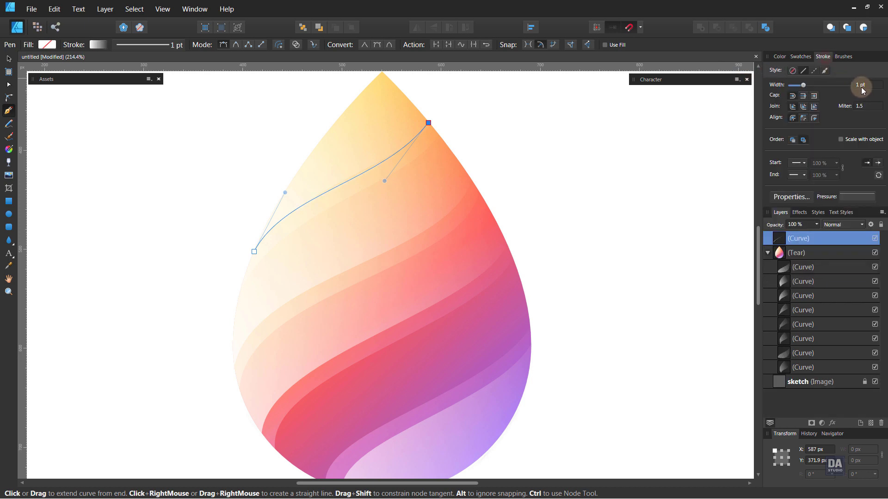
pyautogui.scroll(1, 861, 87)
pyautogui.click(858, 138)
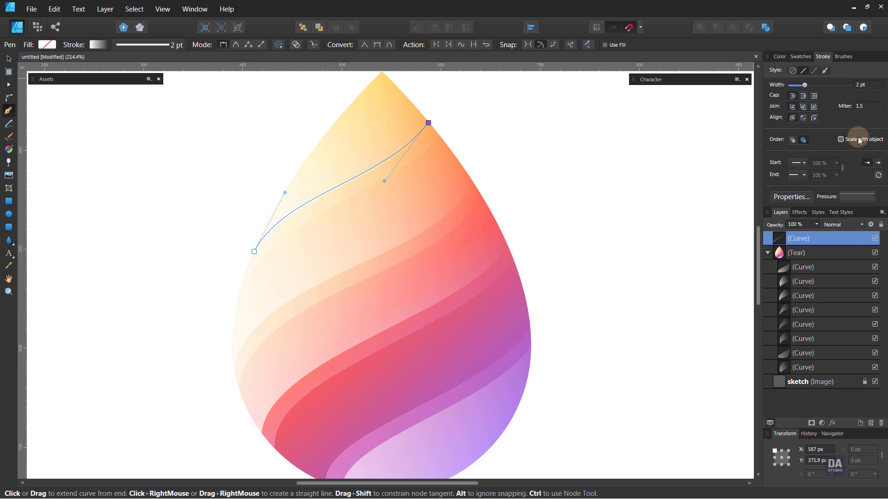
# Shape the highlight stroke's pressure profile to be full width in the middle and tapered to zero at both ends
pyautogui.click(855, 198)
pyautogui.click(814, 210)
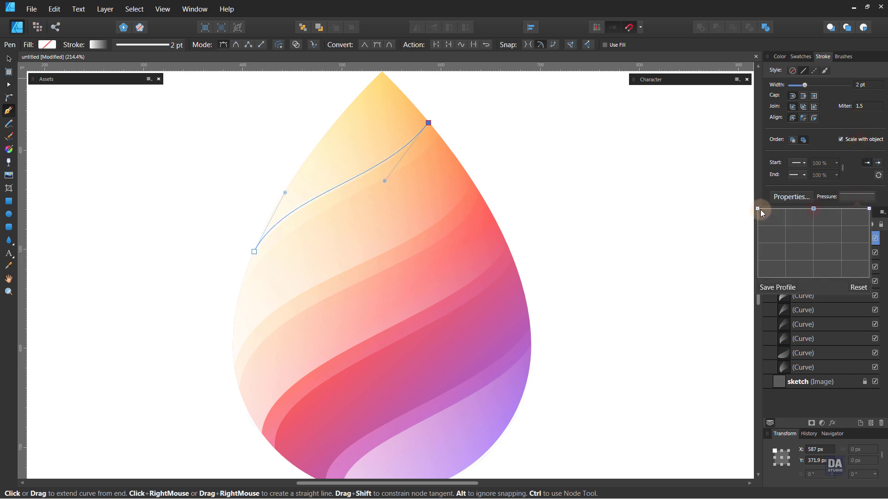
pyautogui.moveTo(758, 209); pyautogui.dragTo(747, 340)
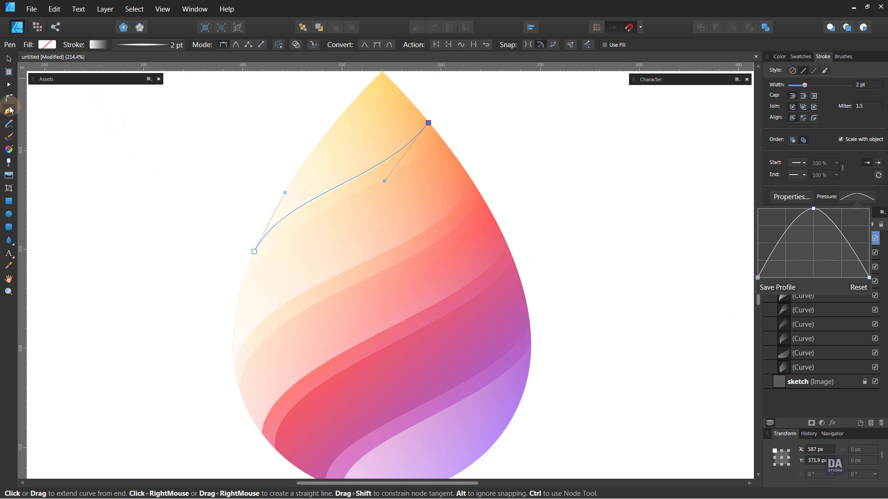
# Change the highlight's stroke gradient to Elliptical, angle it upward toward the curve's right end, and deselect the curve
pyautogui.click(10, 150)
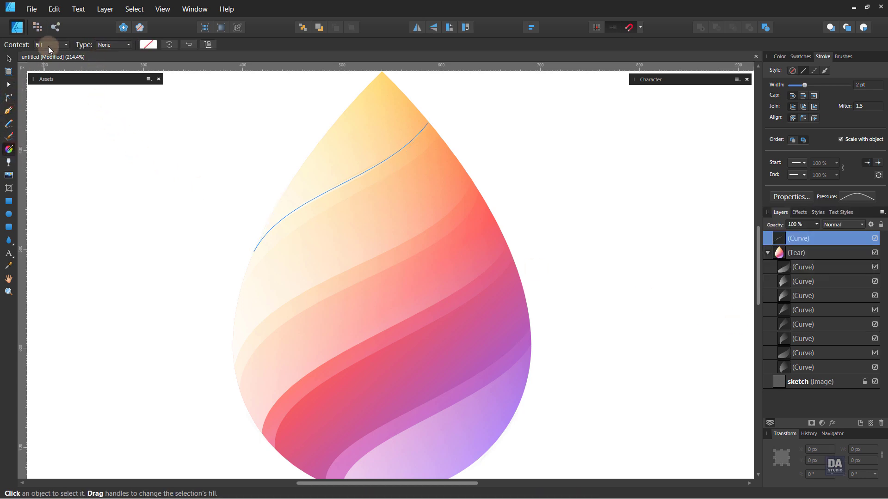
pyautogui.click(50, 65)
pyautogui.click(113, 45)
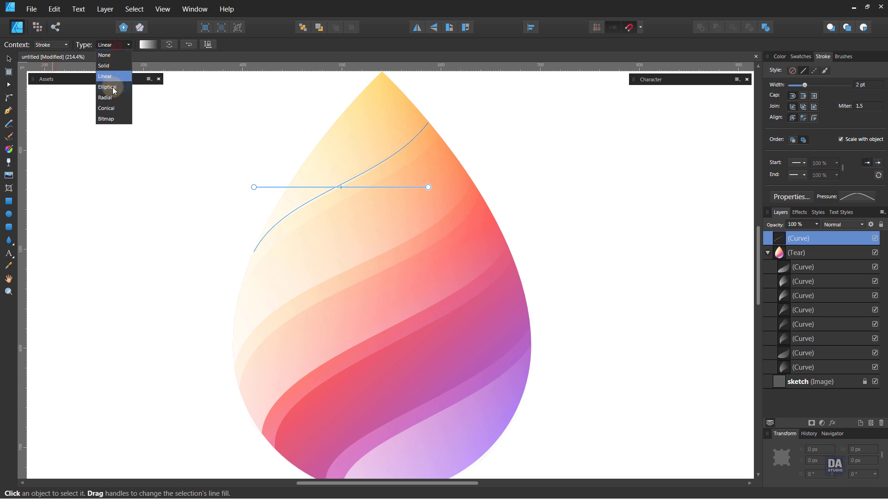
pyautogui.click(115, 88)
pyautogui.moveTo(428, 187); pyautogui.dragTo(428, 137)
pyautogui.click(9, 59)
pyautogui.click(166, 180)
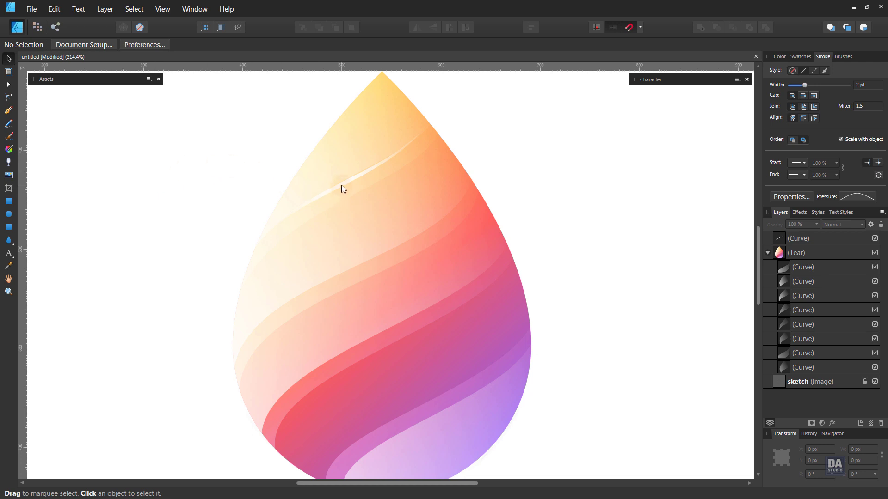
# Draw a second S-shaped curve, about 200 by 154 px, along the first stripe's lower edge from the drop's left edge to its right
pyautogui.click(9, 111)
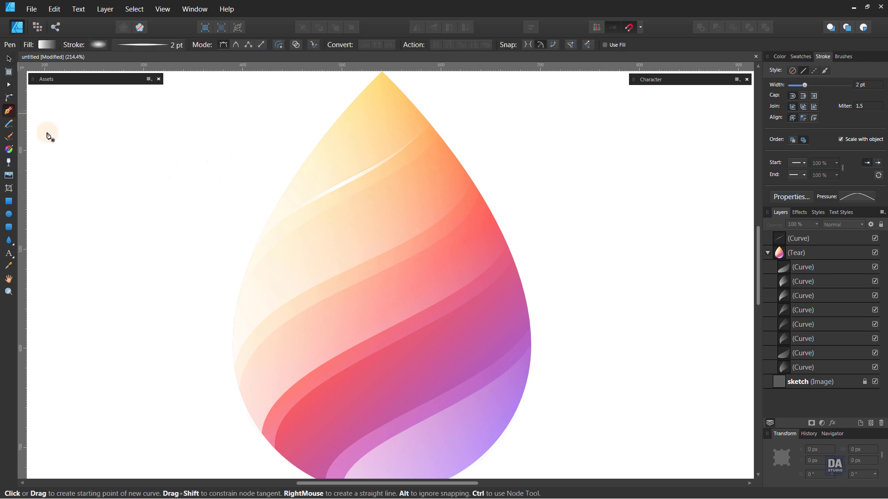
pyautogui.click(241, 290)
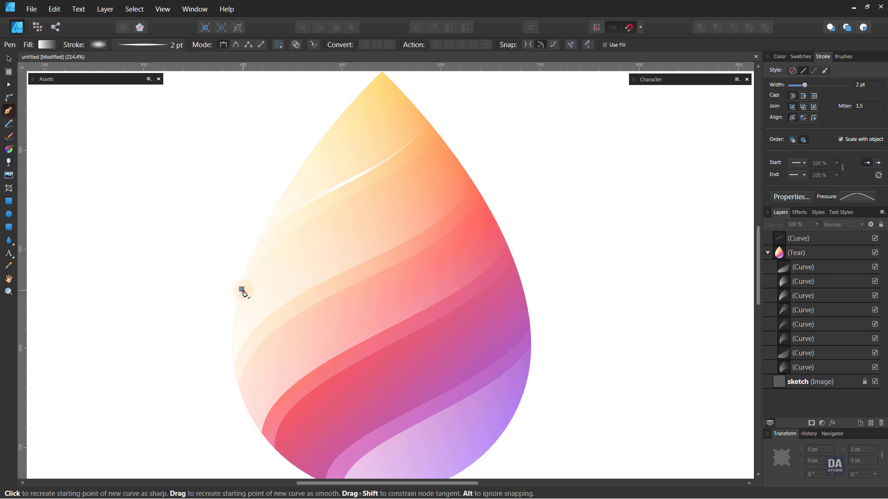
pyautogui.click(440, 137)
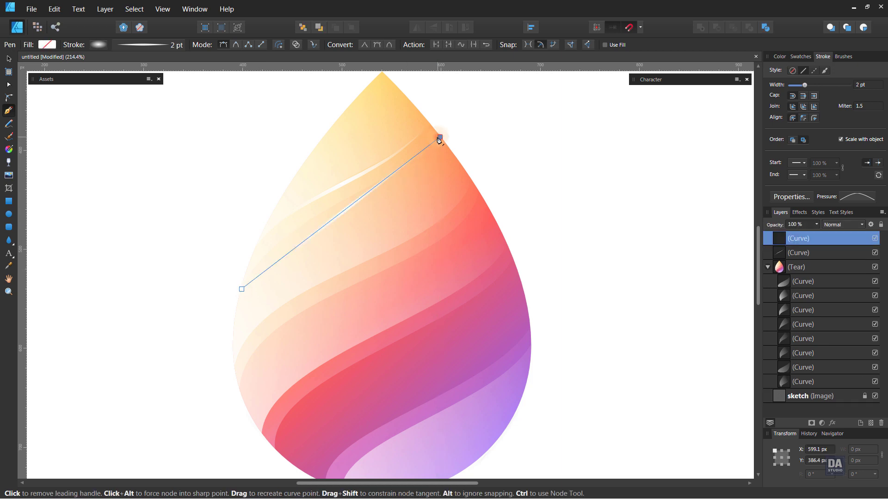
pyautogui.moveTo(296, 248); pyautogui.dragTo(283, 238)
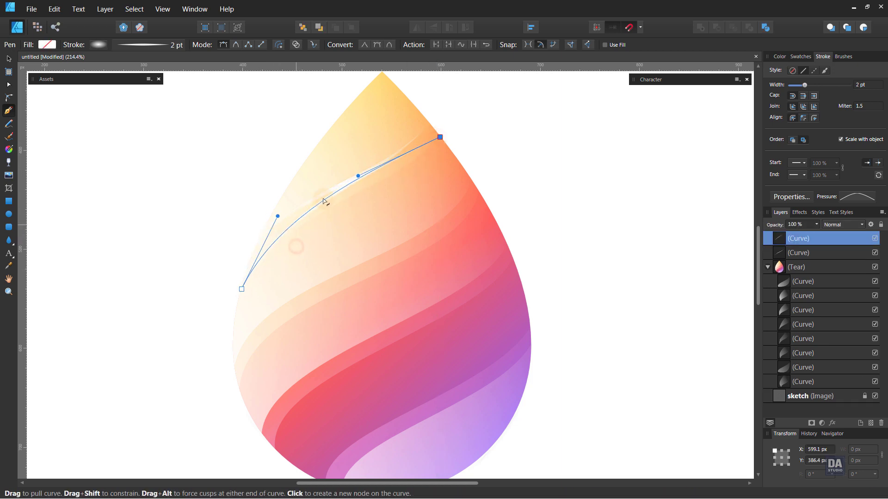
pyautogui.moveTo(357, 176); pyautogui.dragTo(388, 205)
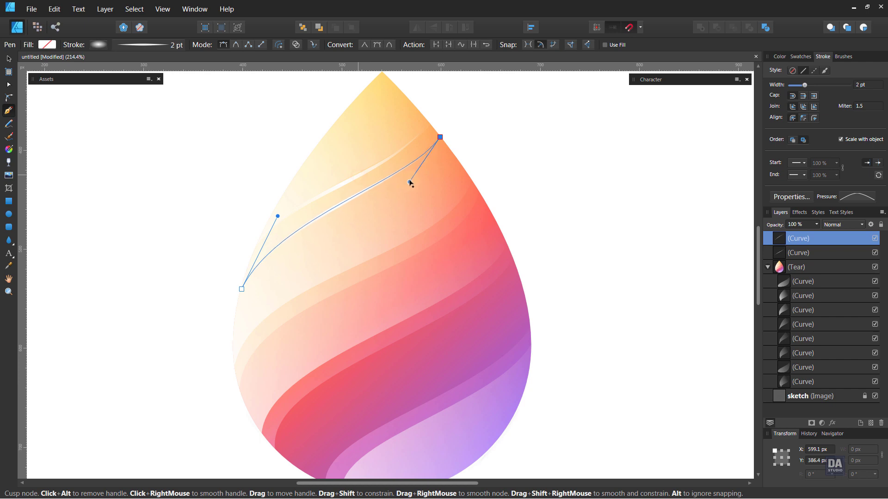
pyautogui.moveTo(411, 183)
pyautogui.mouseDown()
pyautogui.moveTo(404, 204)
pyautogui.moveTo(394, 198)
pyautogui.moveTo(415, 192)
pyautogui.mouseUp()
pyautogui.moveTo(277, 216); pyautogui.dragTo(276, 209)
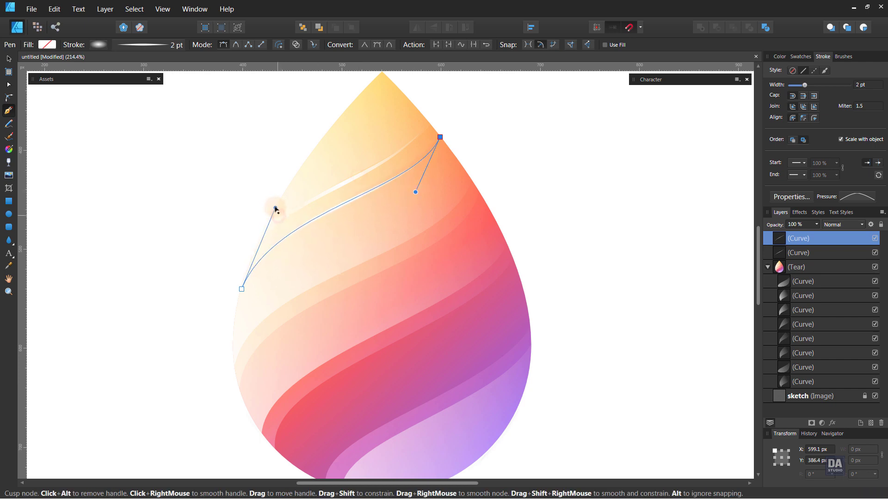
pyautogui.moveTo(415, 192); pyautogui.dragTo(421, 183)
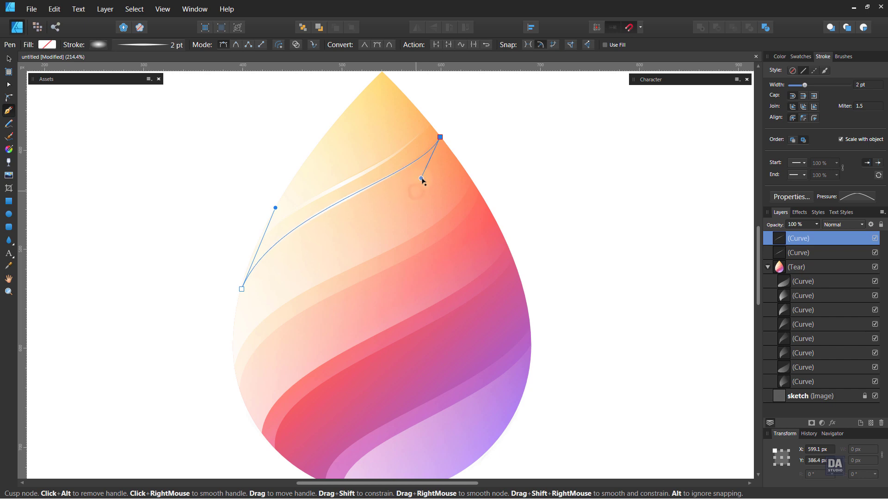
# Give the second highlight curve a solid black stroke and reselect the curve for close-up editing
pyautogui.click(801, 56)
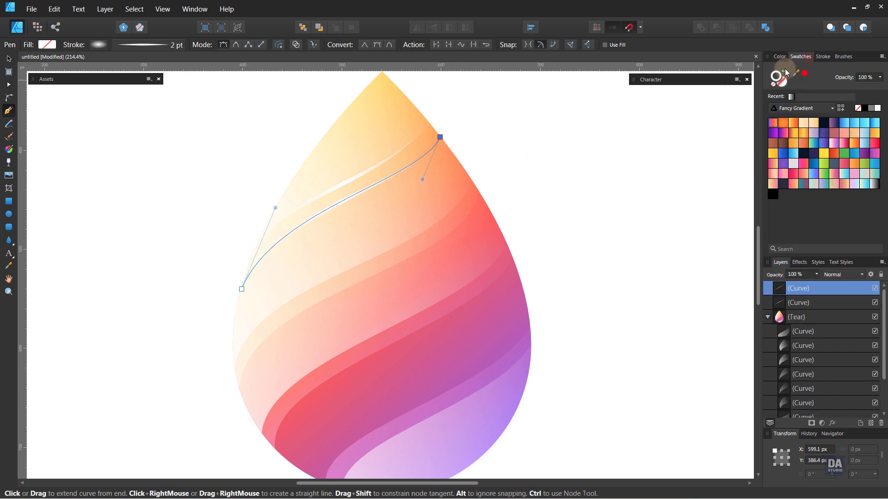
pyautogui.click(864, 108)
pyautogui.press('v')
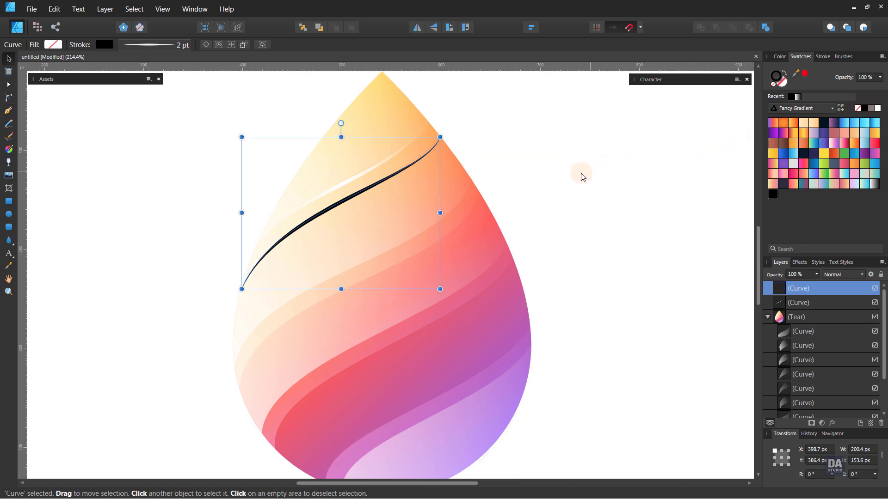
pyautogui.click(559, 176)
pyautogui.press('z')
pyautogui.moveTo(297, 162); pyautogui.dragTo(428, 158)
pyautogui.press('v')
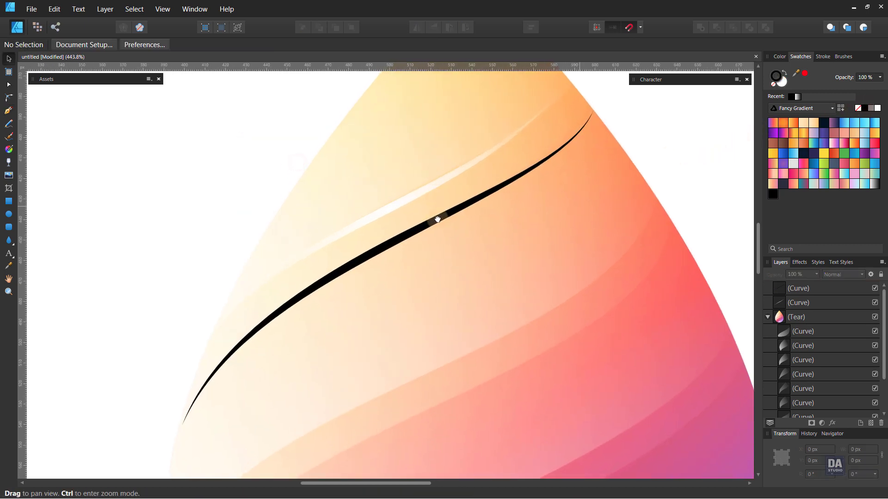
pyautogui.moveTo(436, 220); pyautogui.dragTo(415, 239)
pyautogui.click(414, 240)
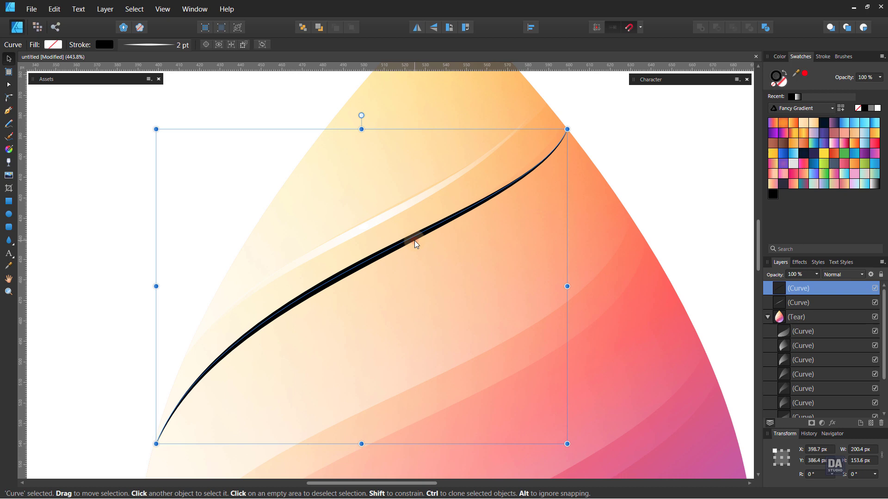
# Set the second curve's blend mode to Overlay and give it a 2 px Gaussian Blur that scales with the object
pyautogui.click(830, 277)
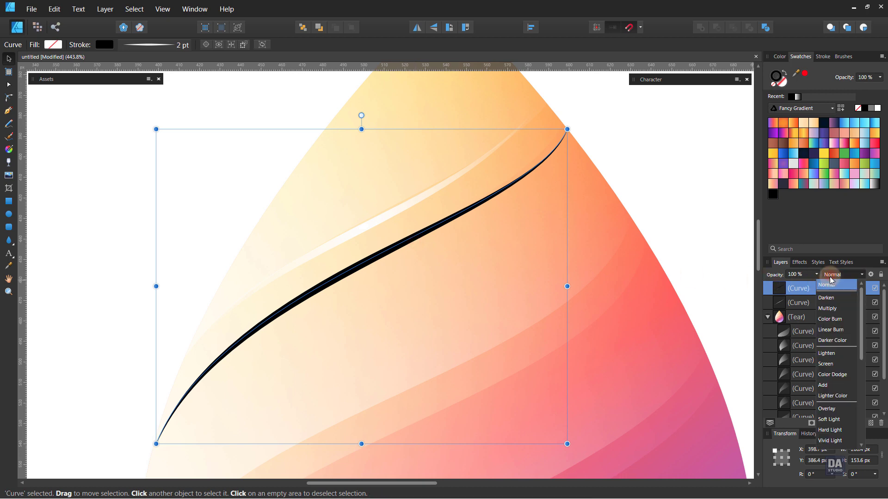
pyautogui.click(825, 409)
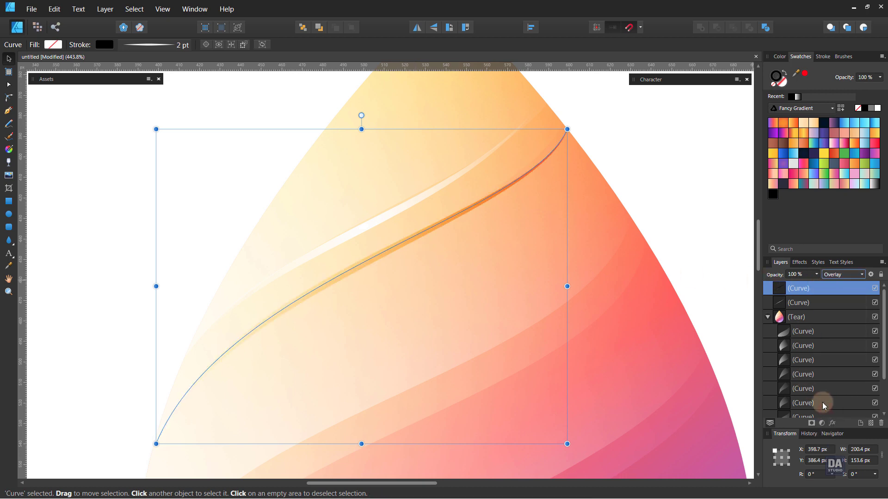
pyautogui.click(832, 423)
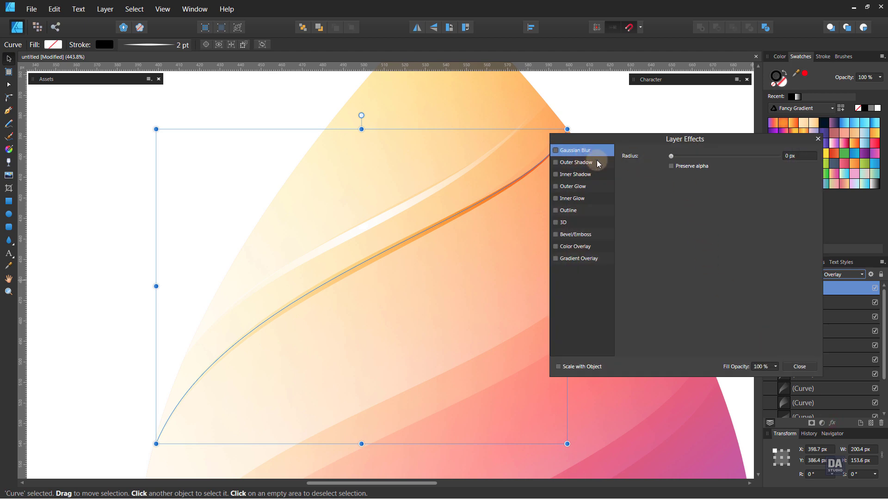
pyautogui.moveTo(672, 158); pyautogui.dragTo(698, 154)
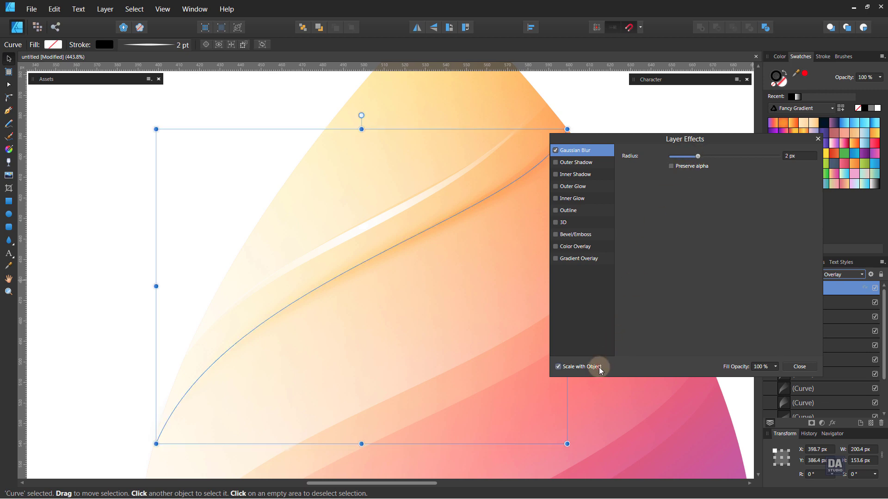
pyautogui.click(798, 367)
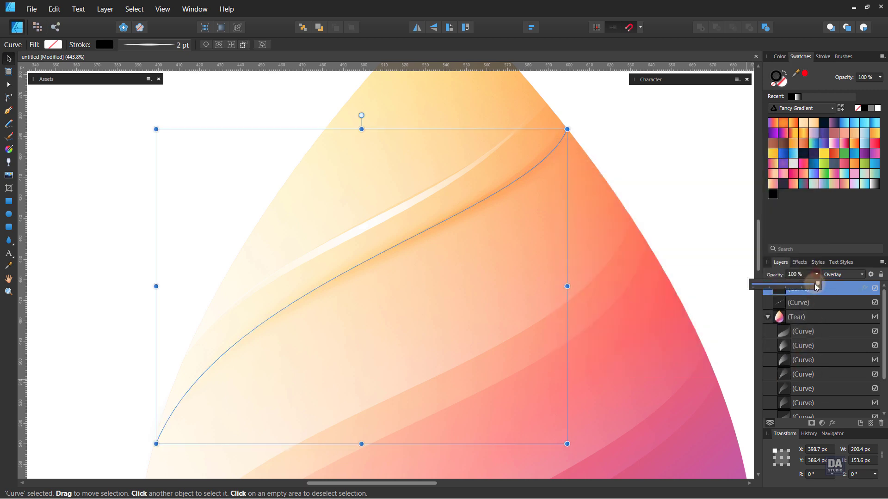
# Lower the blurred curve's opacity to 75% and deselect it
pyautogui.moveTo(803, 285); pyautogui.dragTo(783, 284)
pyautogui.click(695, 224)
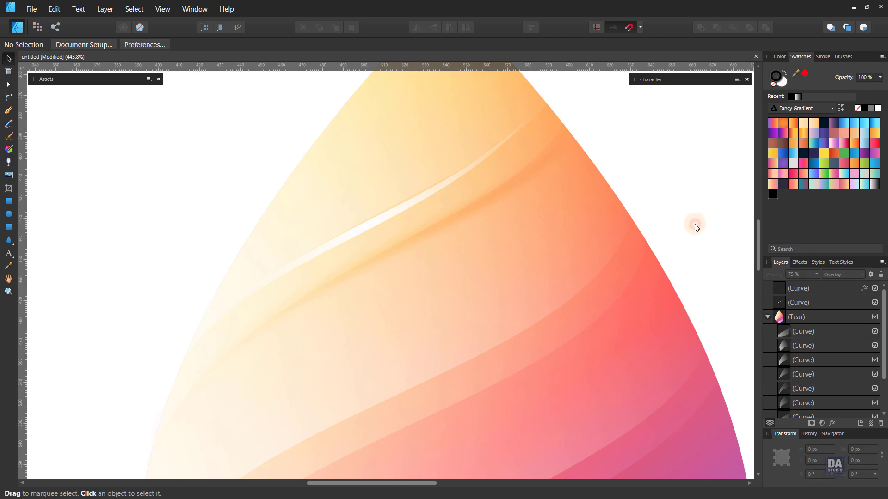
pyautogui.click(675, 224)
# Duplicate the white highlight and blurred shadow curves together and place the copies along the second stripe's edges
pyautogui.scroll(-5, 675, 224)
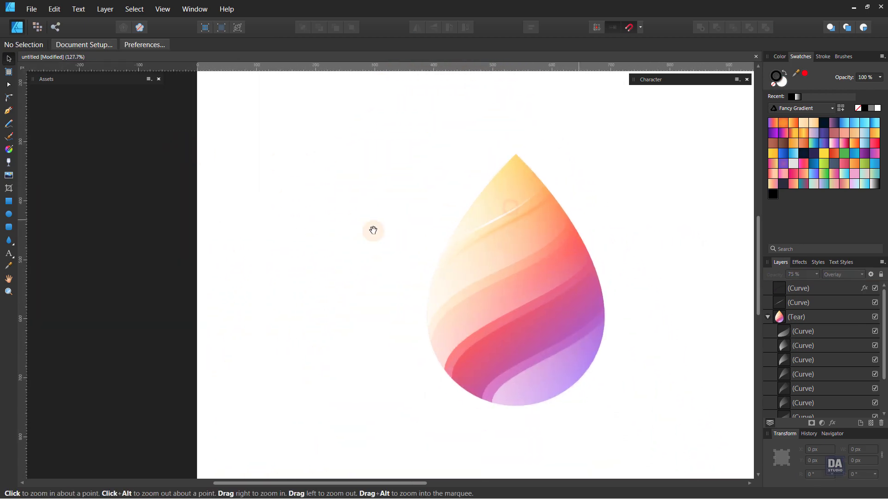
pyautogui.moveTo(371, 230); pyautogui.dragTo(337, 250)
pyautogui.hscroll(2, 337, 250)
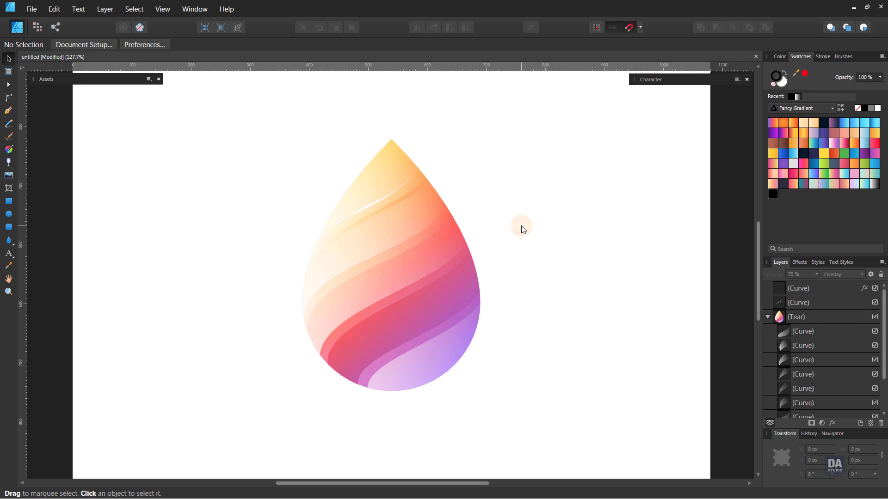
pyautogui.press('z')
pyautogui.click(396, 242)
pyautogui.click(396, 271)
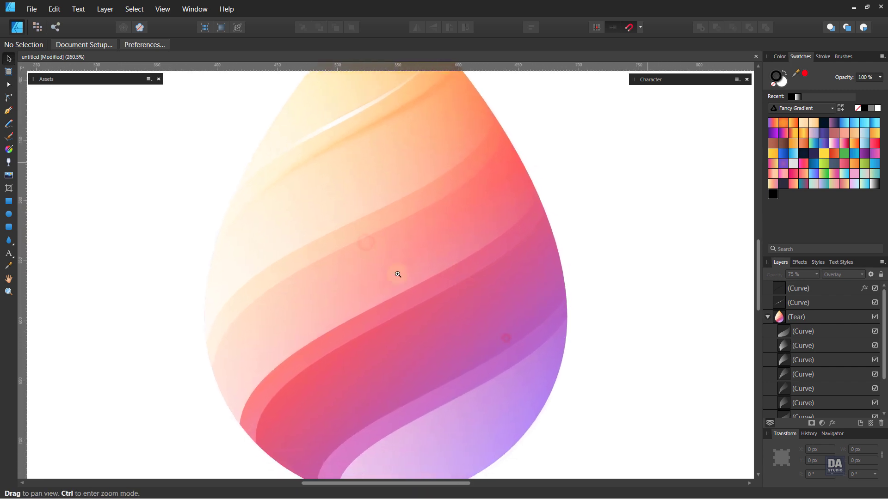
pyautogui.click(391, 242)
pyautogui.press('h')
pyautogui.moveTo(391, 242); pyautogui.dragTo(368, 244)
pyautogui.press('v')
pyautogui.click(348, 146)
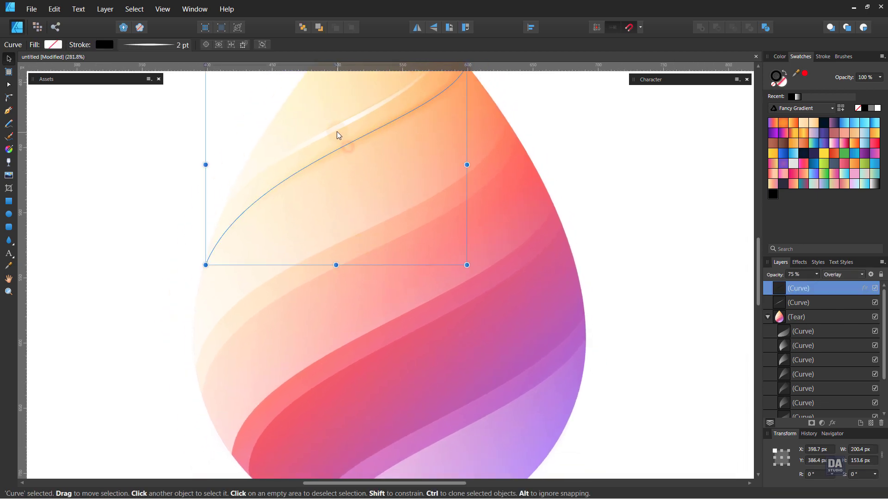
pyautogui.keyDown('shift'); pyautogui.click(332, 130); pyautogui.keyUp('shift')
pyautogui.moveTo(332, 131); pyautogui.dragTo(358, 239)
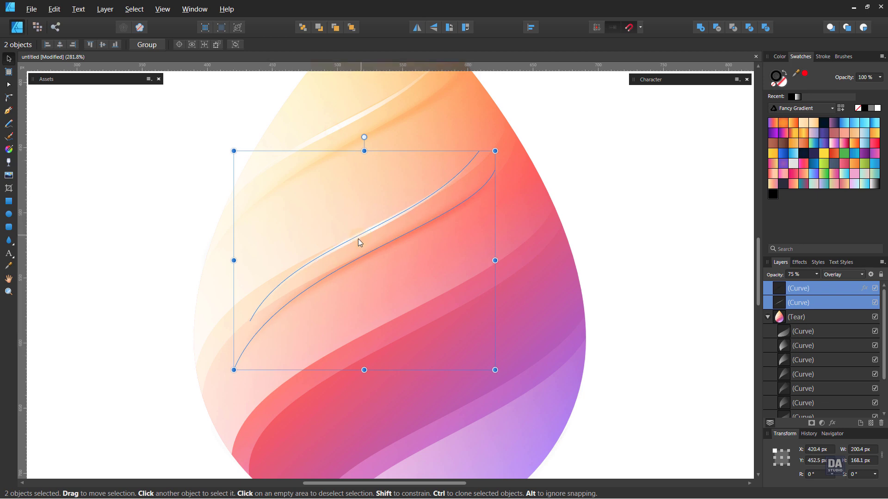
pyautogui.hotkey('ctrl', 'j')
# Extend the copied highlight's end nodes to the drop's outline and adjust its handles to follow the second stripe's upper edge
pyautogui.press('a')
pyautogui.moveTo(249, 320); pyautogui.dragTo(194, 370)
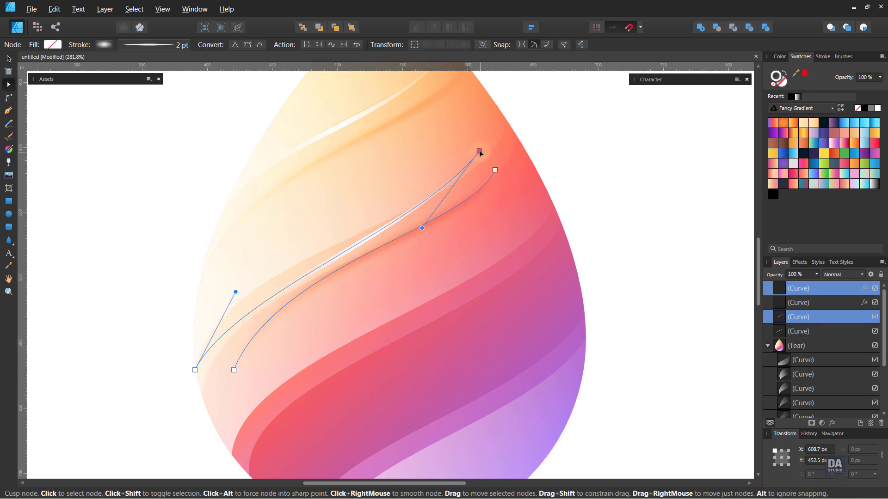
pyautogui.moveTo(479, 151); pyautogui.dragTo(505, 126)
pyautogui.moveTo(236, 293); pyautogui.dragTo(217, 256)
pyautogui.moveTo(448, 204); pyautogui.dragTo(479, 218)
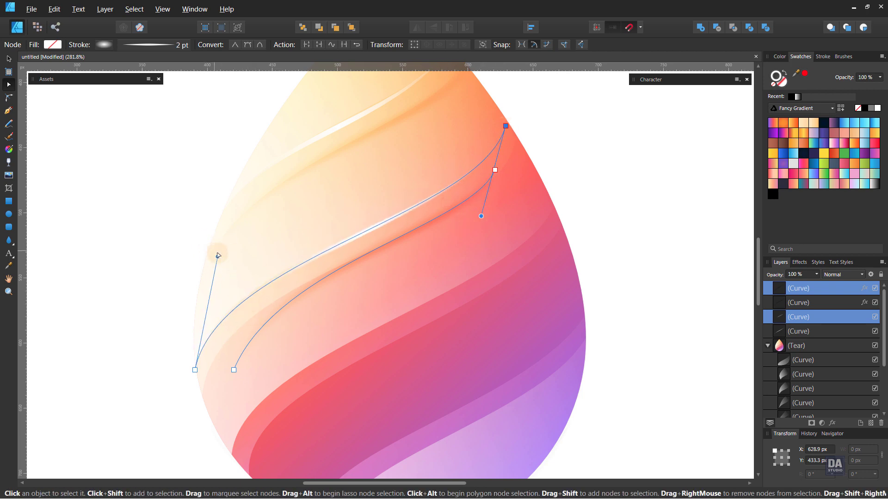
pyautogui.moveTo(215, 255); pyautogui.dragTo(213, 255)
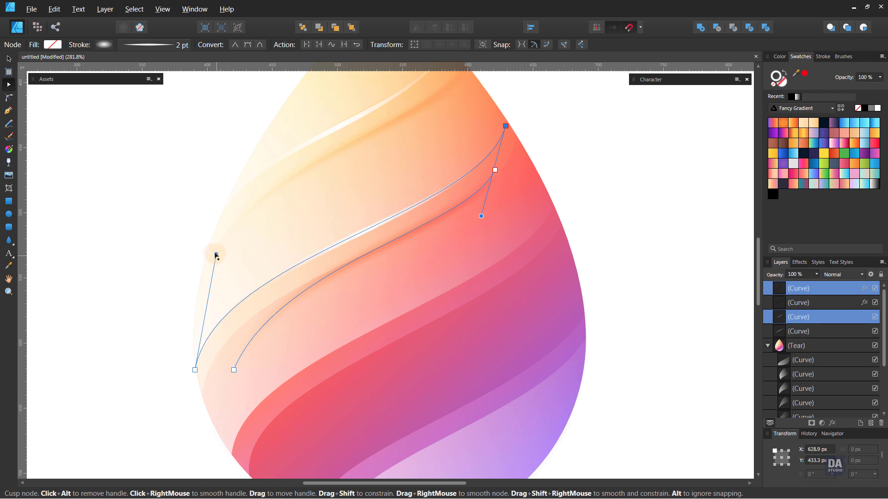
# Extend the copied shadow curve's ends to the drop's outline, bend it along the second stripe's lower edge, and deselect
pyautogui.moveTo(227, 376); pyautogui.dragTo(202, 399)
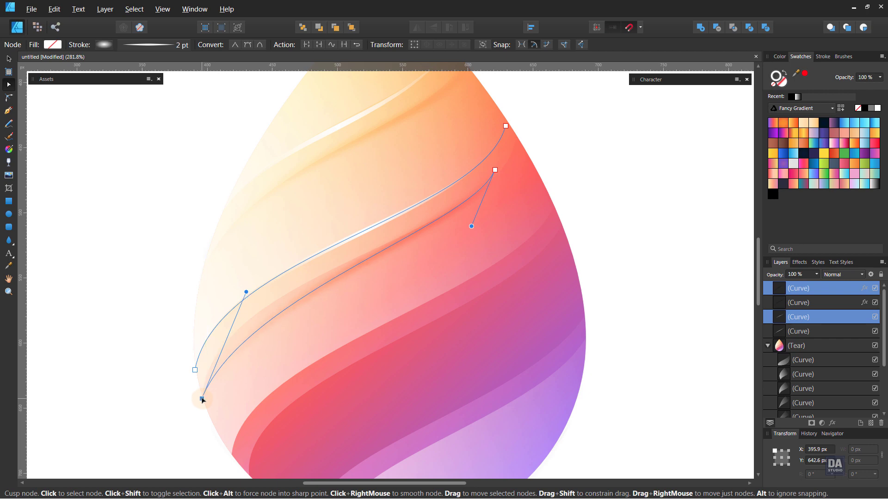
pyautogui.moveTo(249, 292); pyautogui.dragTo(227, 267)
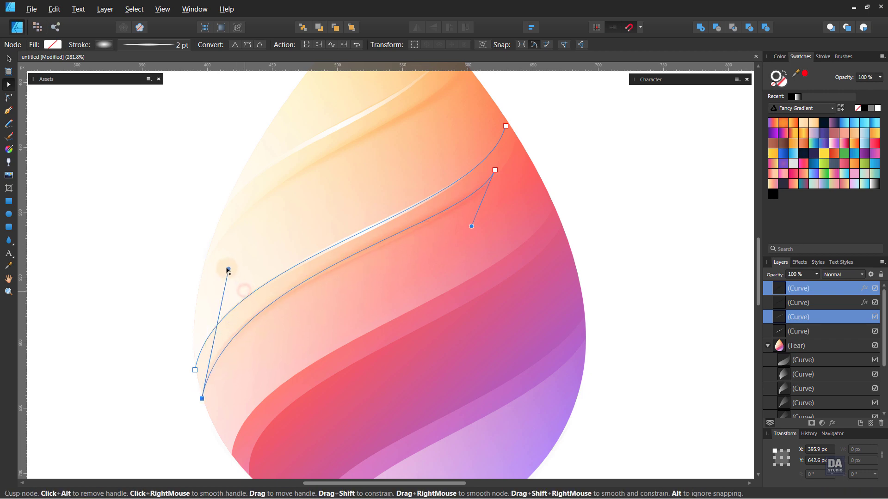
pyautogui.moveTo(496, 170); pyautogui.dragTo(516, 142)
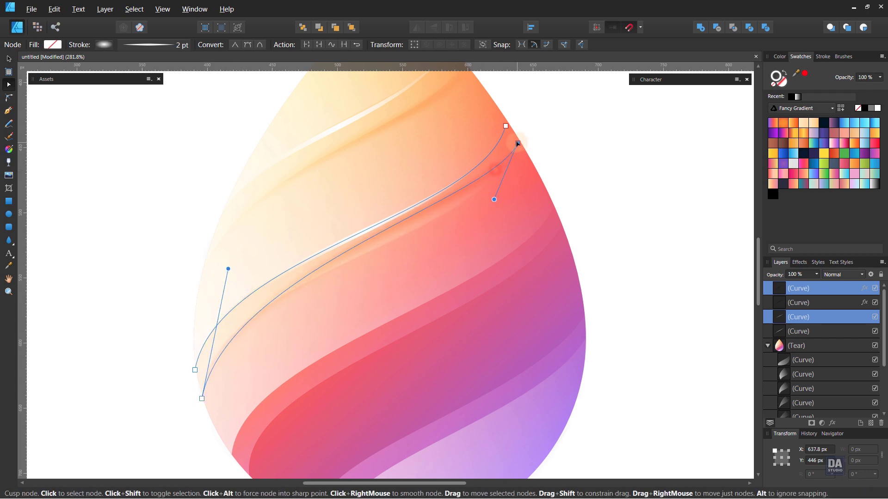
pyautogui.moveTo(494, 198); pyautogui.dragTo(507, 228)
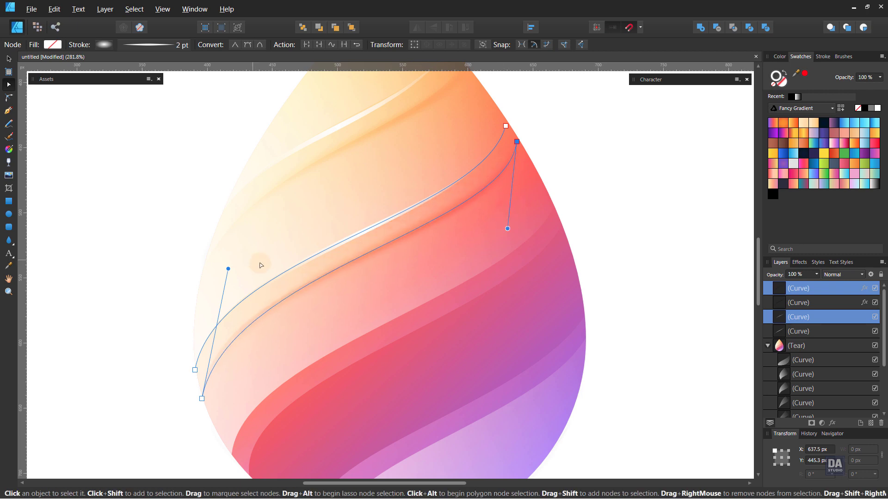
pyautogui.moveTo(227, 270); pyautogui.dragTo(208, 277)
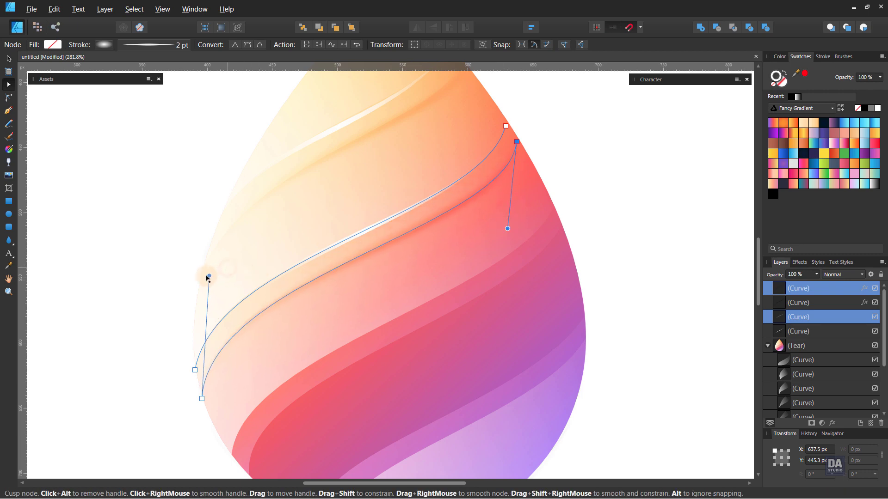
pyautogui.click(627, 238)
# Duplicate the second stripe's highlight and shadow curves and place the copies along the red third stripe's edges
pyautogui.press('z')
pyautogui.keyDown('alt'); pyautogui.click(390, 236); pyautogui.keyUp('alt')
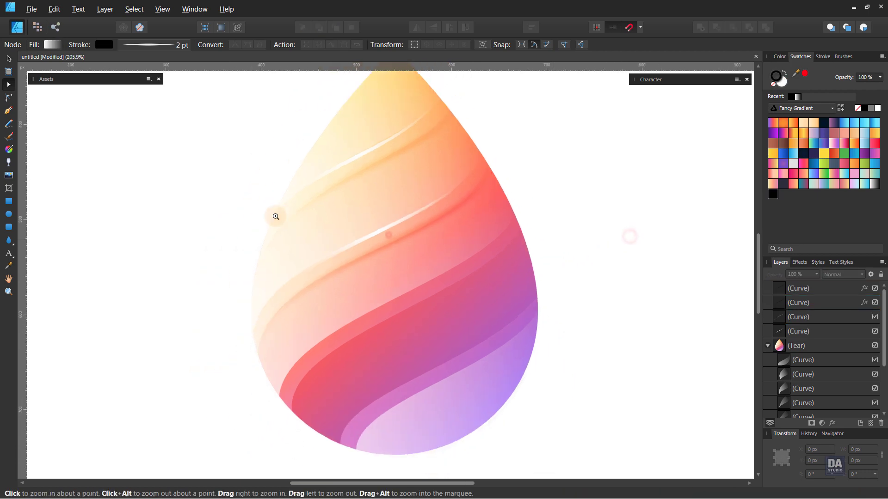
pyautogui.moveTo(309, 219); pyautogui.dragTo(317, 220)
pyautogui.press('v')
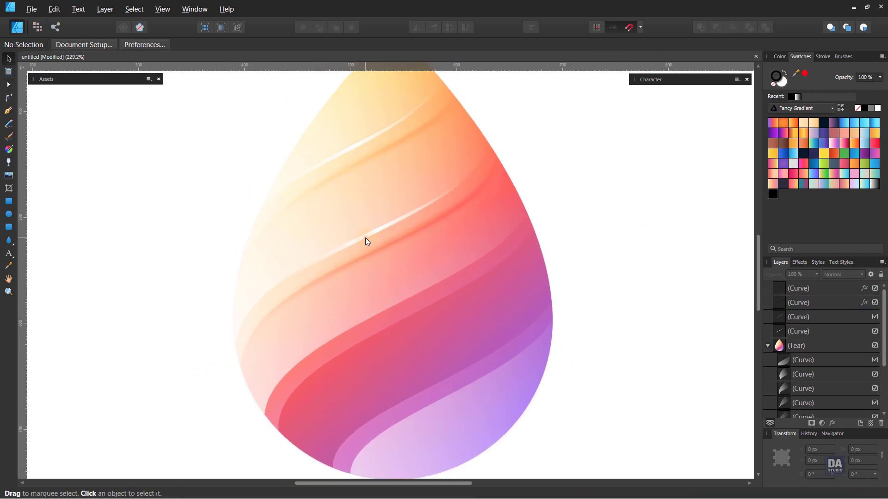
pyautogui.click(366, 238)
pyautogui.keyDown('shift'); pyautogui.click(375, 252); pyautogui.keyUp('shift')
pyautogui.moveTo(373, 254); pyautogui.dragTo(403, 321)
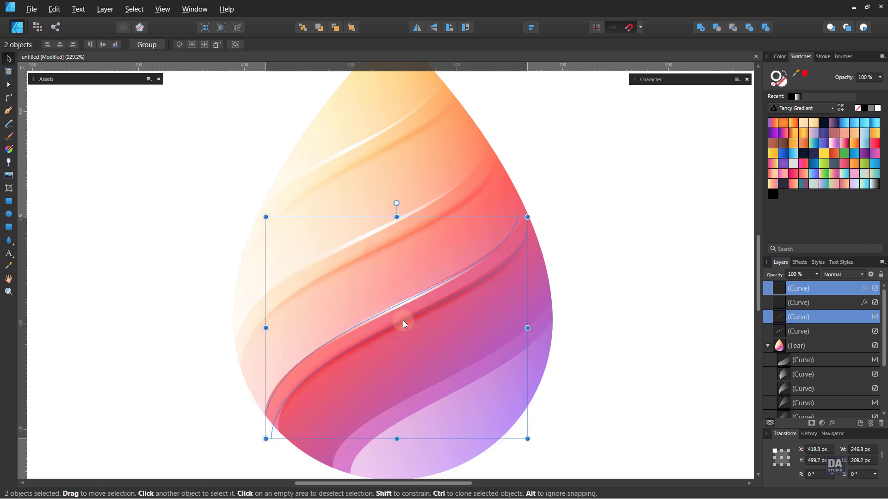
pyautogui.hotkey('ctrl', 'j')
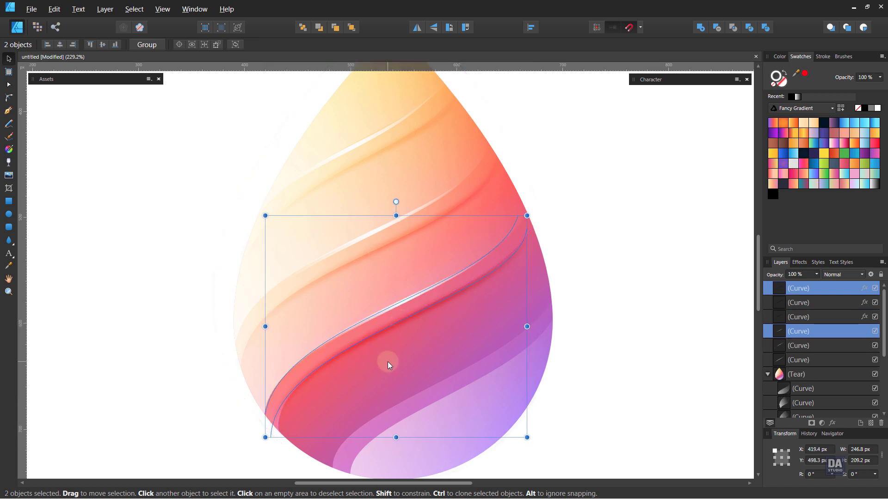
# Fit the third pair's end nodes to the drop's outline, fine-tune the shadow curve's bend, and deselect both curves
pyautogui.scroll(1, 387, 361)
pyautogui.press('a')
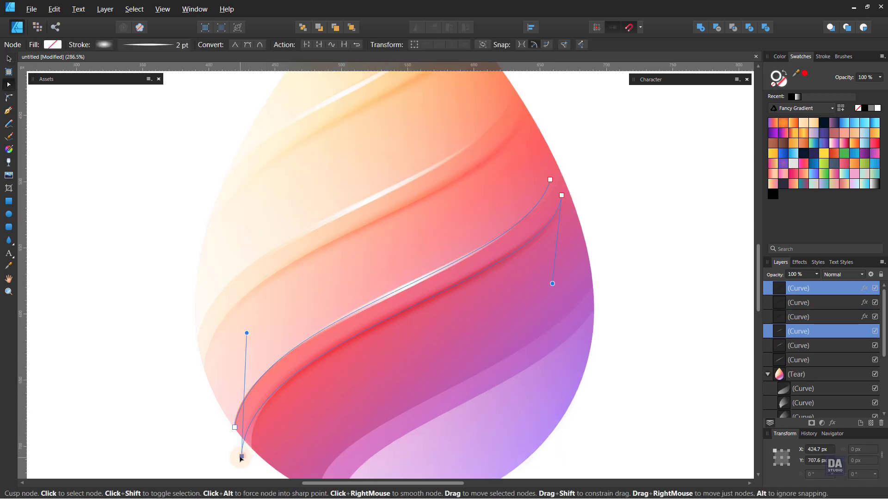
pyautogui.moveTo(240, 456); pyautogui.dragTo(251, 448)
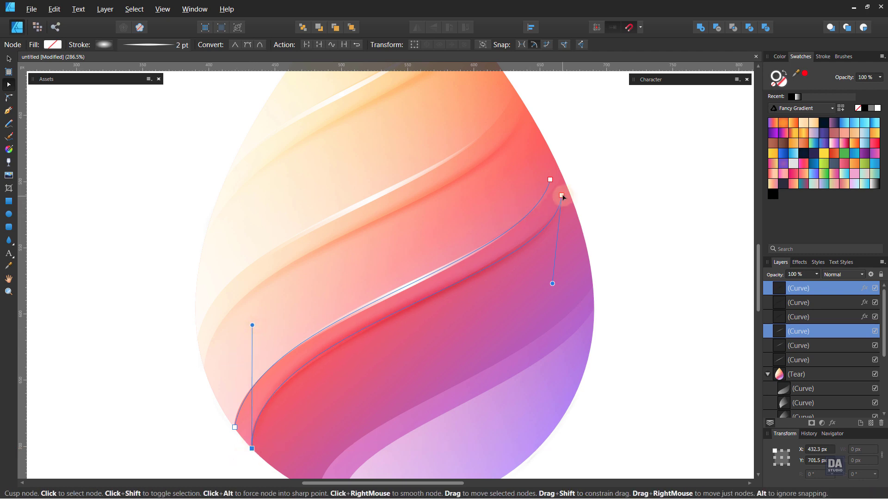
pyautogui.moveTo(566, 197); pyautogui.dragTo(568, 193)
pyautogui.moveTo(252, 325); pyautogui.dragTo(251, 335)
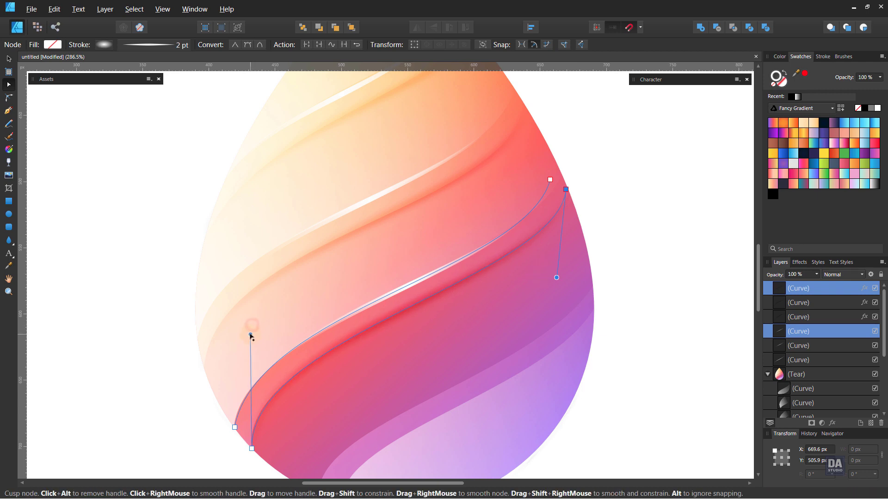
pyautogui.moveTo(550, 181); pyautogui.dragTo(561, 174)
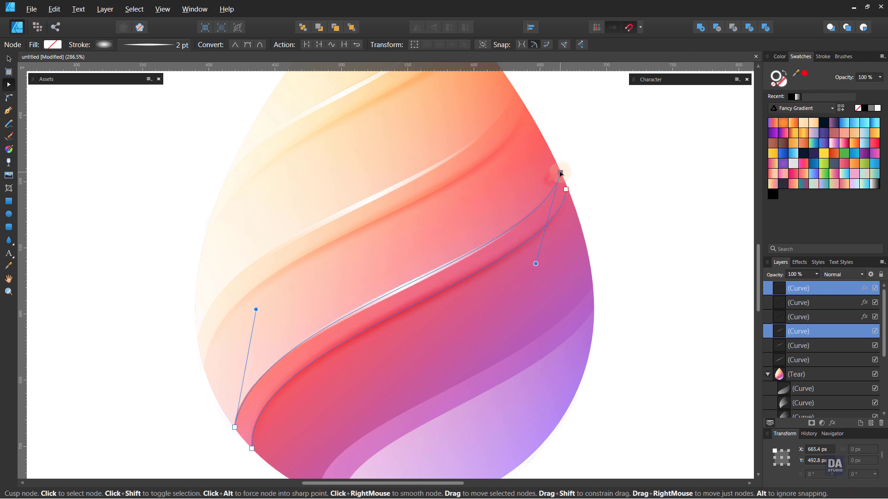
pyautogui.click(629, 242)
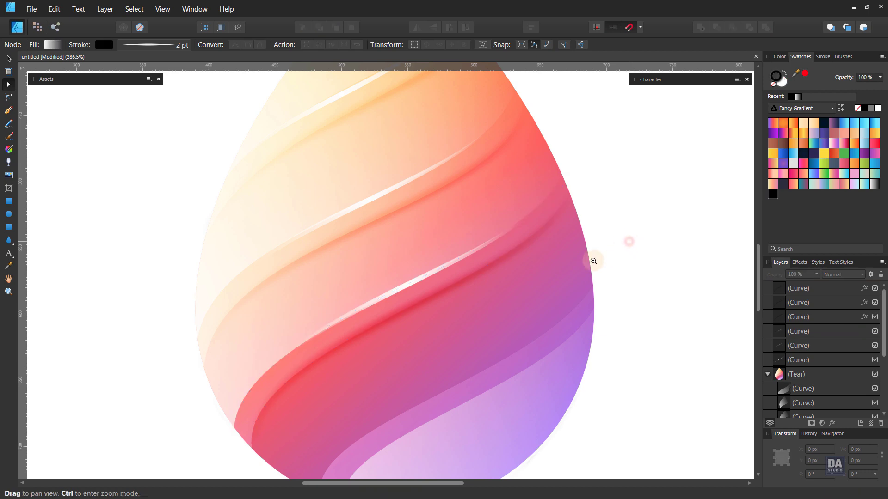
# Duplicate the third stripe's highlight and shadow curves and place the copies along the purple lowest stripe's edges
pyautogui.scroll(-3, 518, 255)
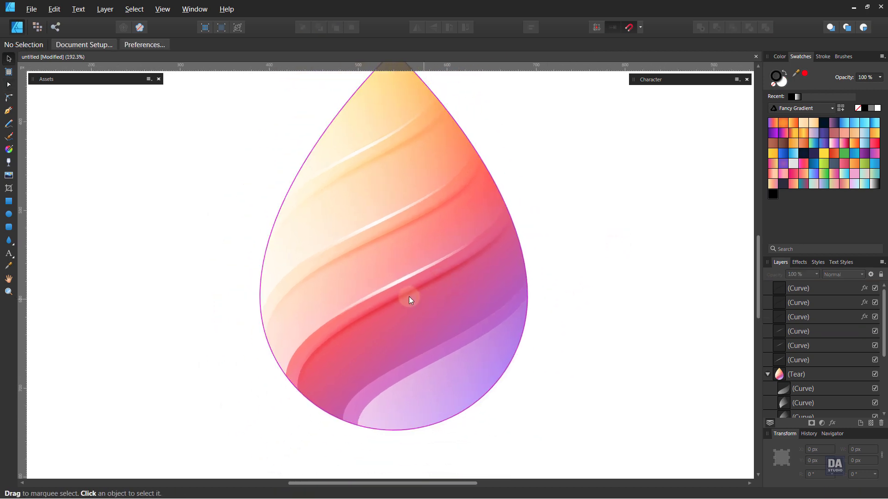
pyautogui.click(406, 295)
pyautogui.keyDown('shift'); pyautogui.click(391, 285); pyautogui.keyUp('shift')
pyautogui.moveTo(389, 285); pyautogui.dragTo(434, 351)
# Move the lower end nodes of the lowest stripe's copied highlight and shadow curves onto the drop's outline
pyautogui.scroll(5, 454, 384)
pyautogui.scroll(-4, 451, 382)
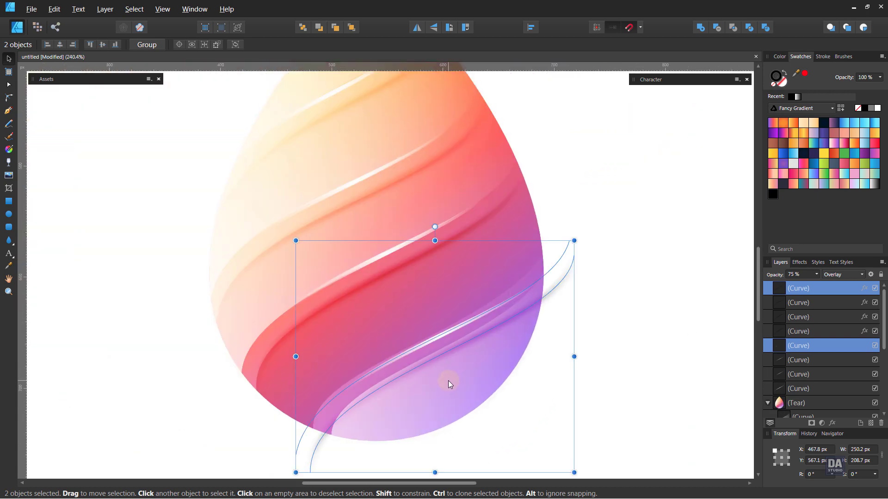
pyautogui.scroll(2, 433, 402)
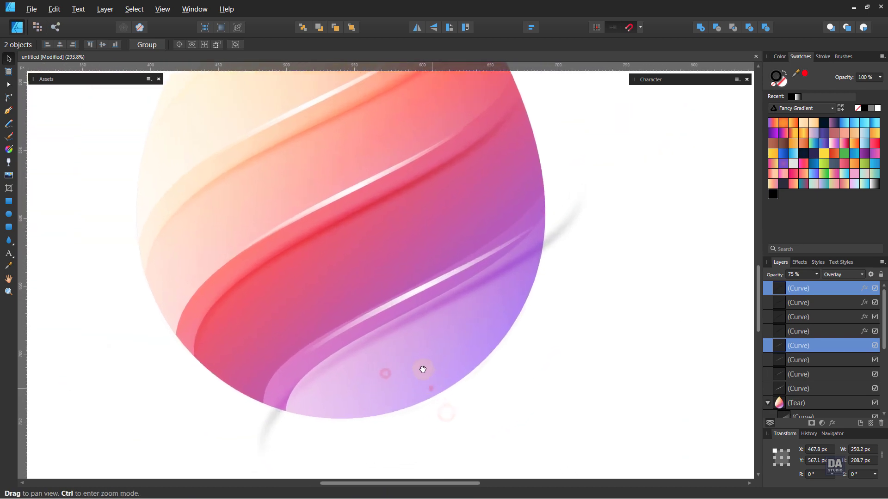
pyautogui.press('a')
pyautogui.moveTo(236, 419); pyautogui.dragTo(257, 390)
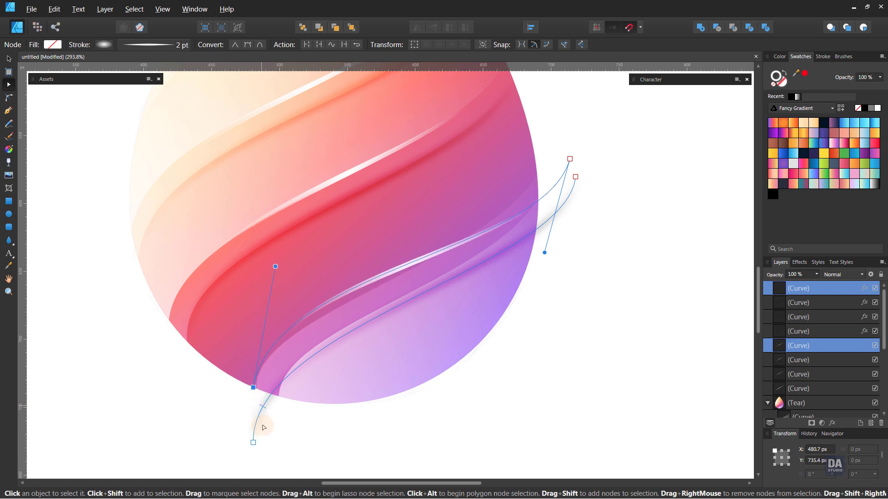
pyautogui.click(254, 442)
pyautogui.moveTo(277, 419); pyautogui.dragTo(280, 400)
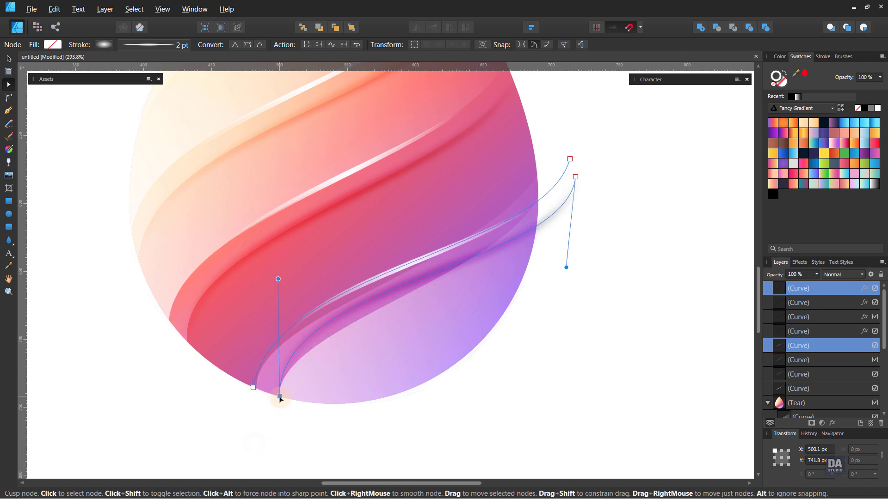
pyautogui.scroll(4, 280, 398)
pyautogui.click(253, 387)
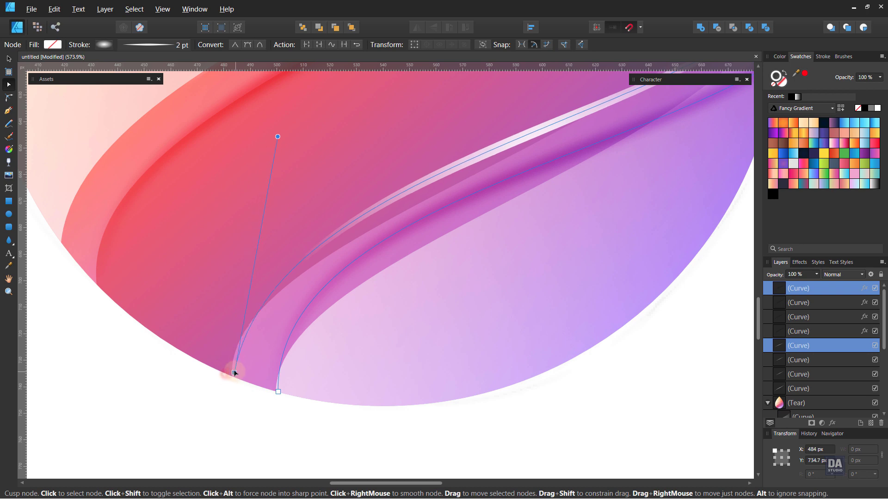
pyautogui.scroll(-4, 267, 372)
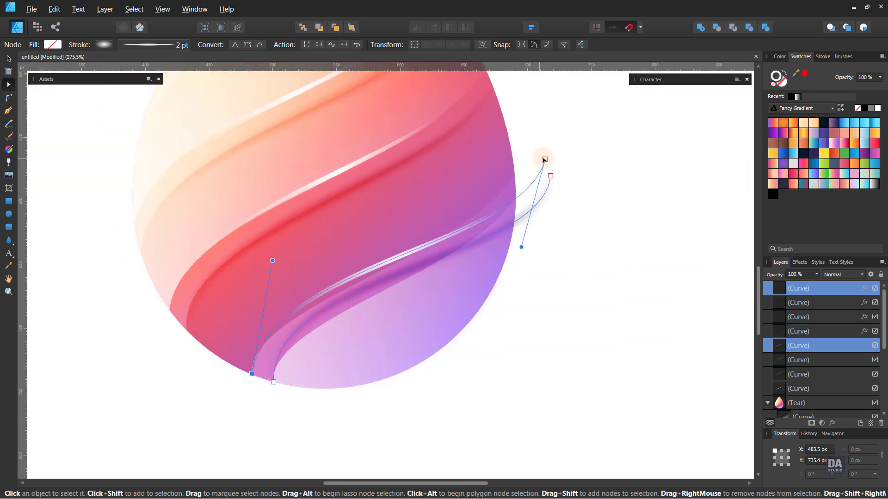
# Fit the fourth pair's upper end nodes to the drop's outline and bend the shadow curve along the lowest stripe's lower edge
pyautogui.moveTo(545, 159); pyautogui.dragTo(514, 197)
pyautogui.scroll(2, 340, 289)
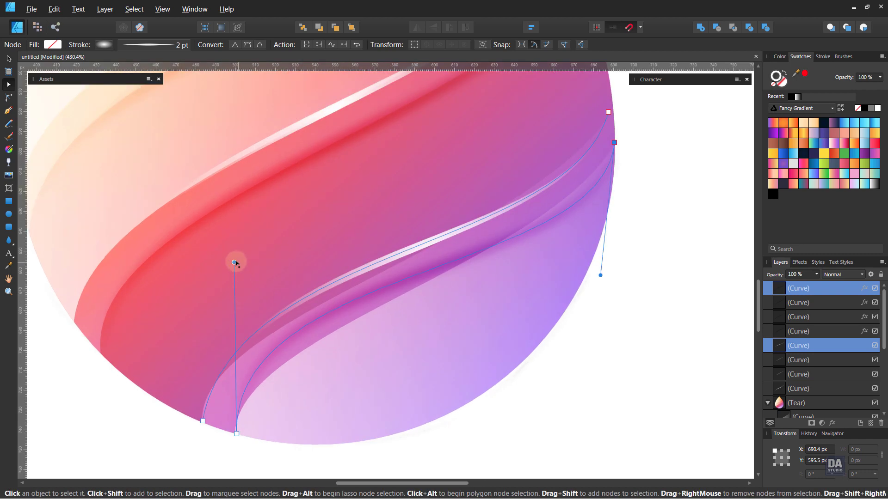
pyautogui.moveTo(234, 262); pyautogui.dragTo(241, 315)
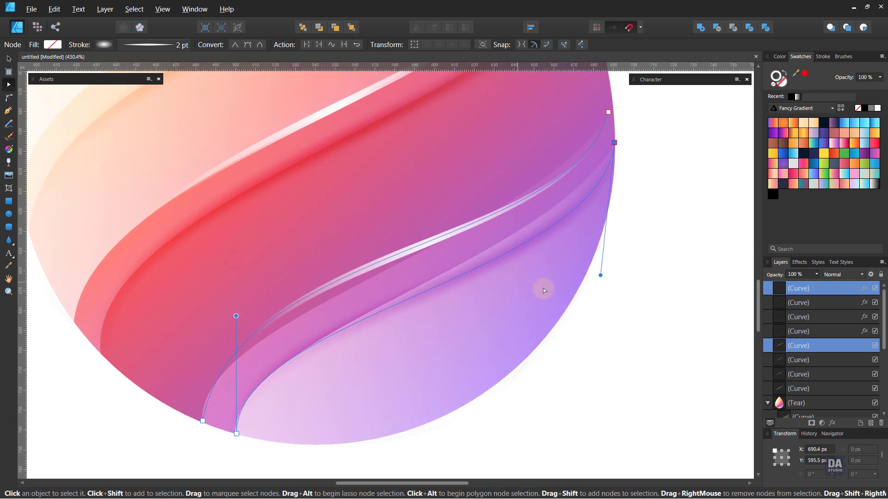
pyautogui.moveTo(600, 275); pyautogui.dragTo(579, 257)
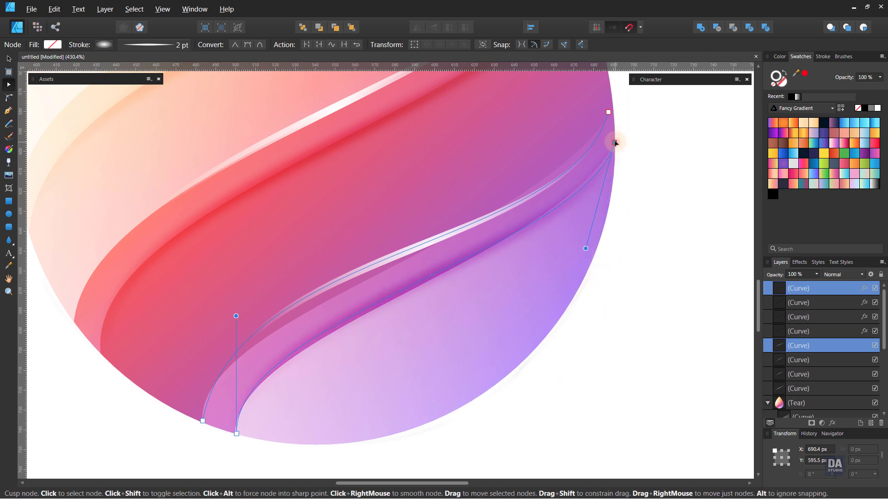
# Fine-tune the fourth pair's upper end nodes, bend the highlight curve along the lowest stripe's upper edge, and deselect both curves
pyautogui.moveTo(613, 141); pyautogui.dragTo(610, 105)
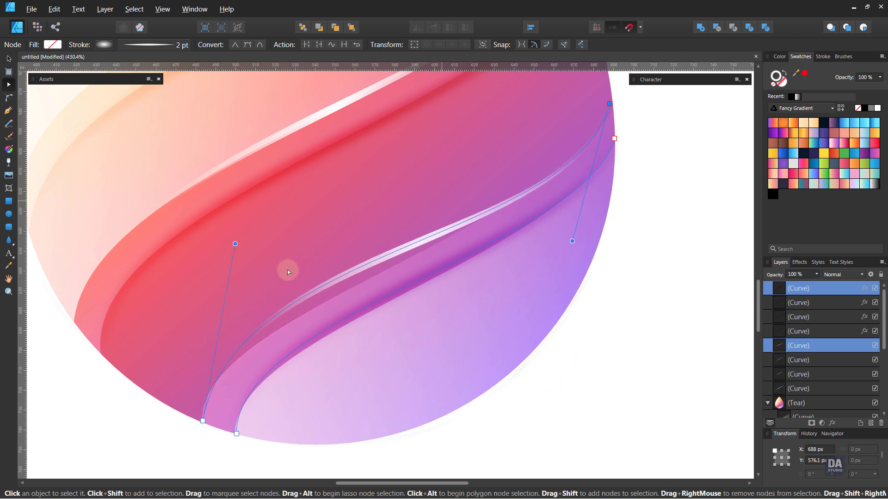
pyautogui.moveTo(236, 242); pyautogui.dragTo(196, 301)
pyautogui.moveTo(571, 241); pyautogui.dragTo(563, 232)
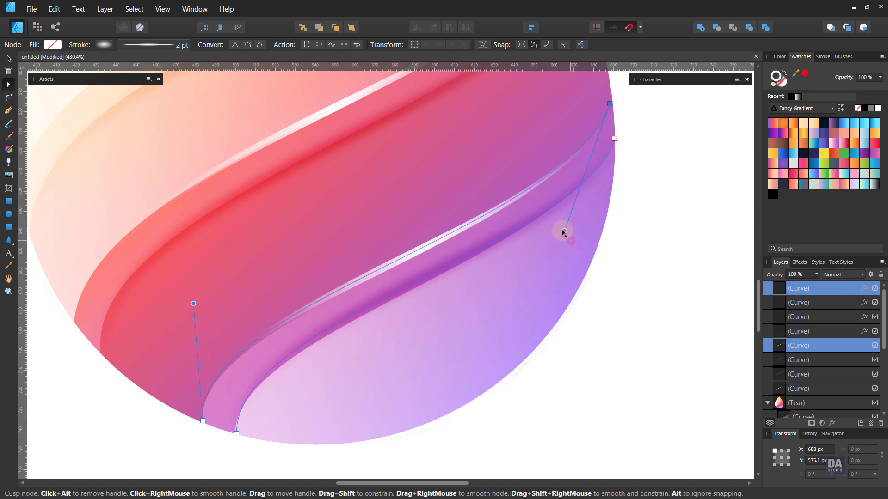
pyautogui.moveTo(194, 303); pyautogui.dragTo(182, 319)
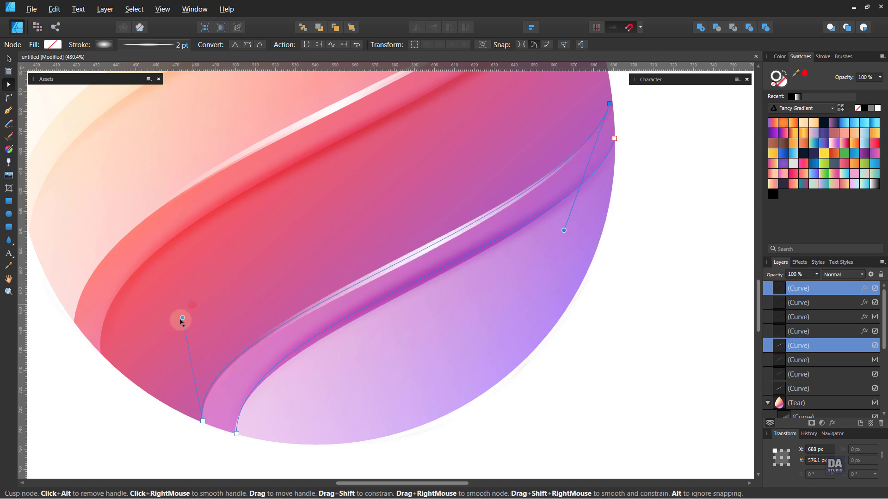
pyautogui.click(630, 277)
pyautogui.scroll(-5, 554, 336)
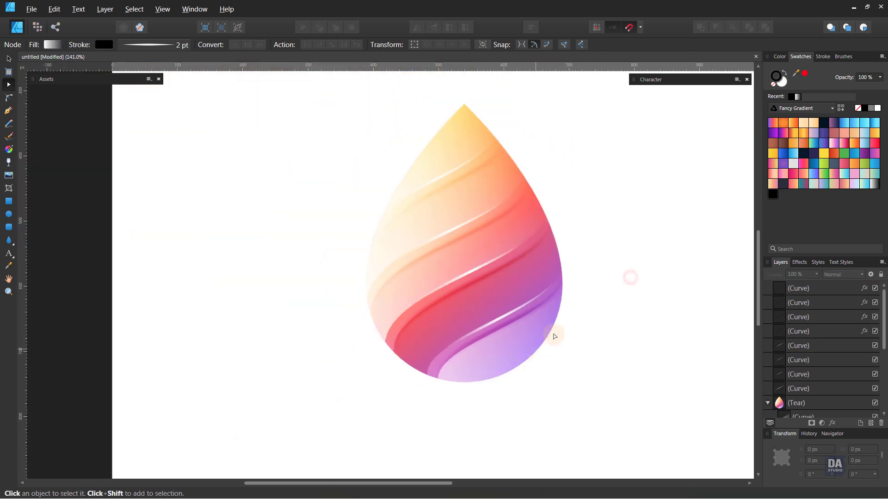
pyautogui.scroll(-3, 581, 328)
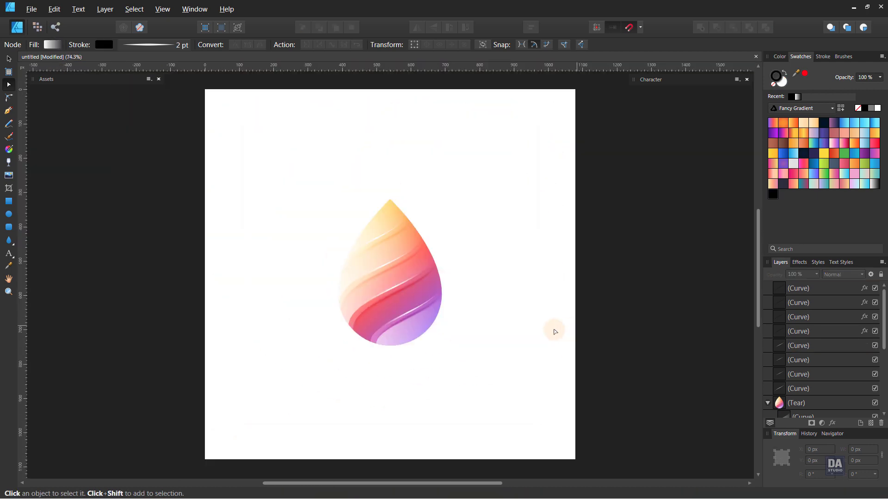